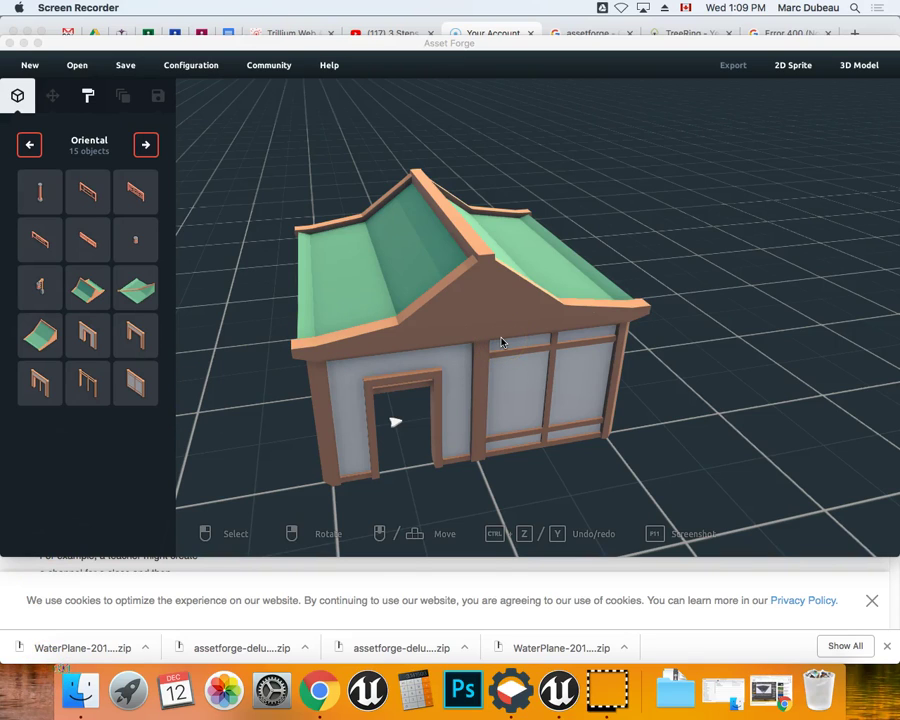
Place the Oriental set's green upturned roof corner block on the ground beside the house.
left_click_drag(502, 338, 565, 272)
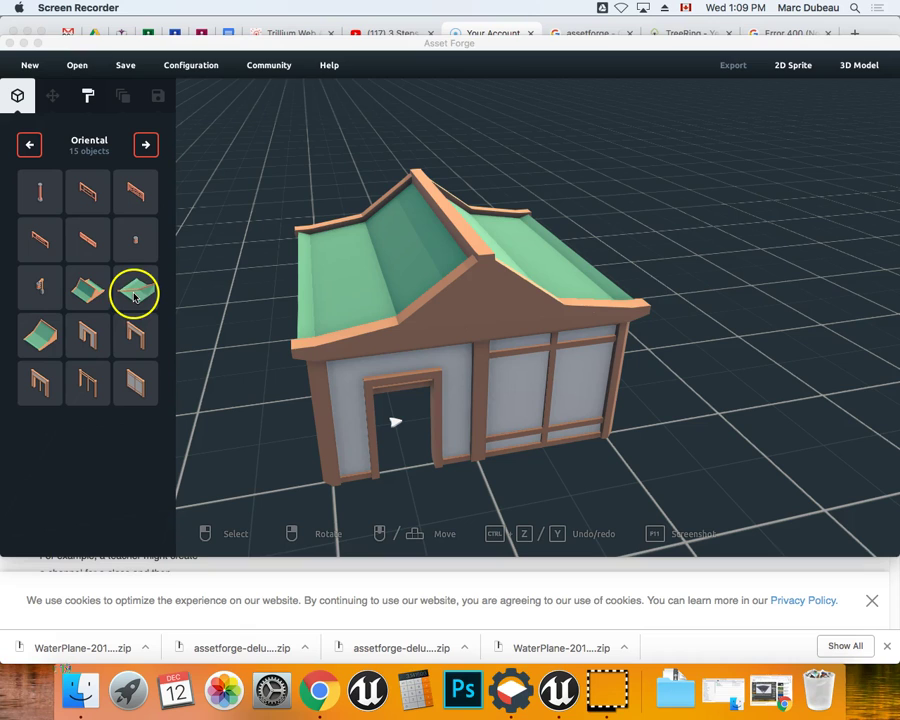
left_click_drag(137, 292, 629, 129)
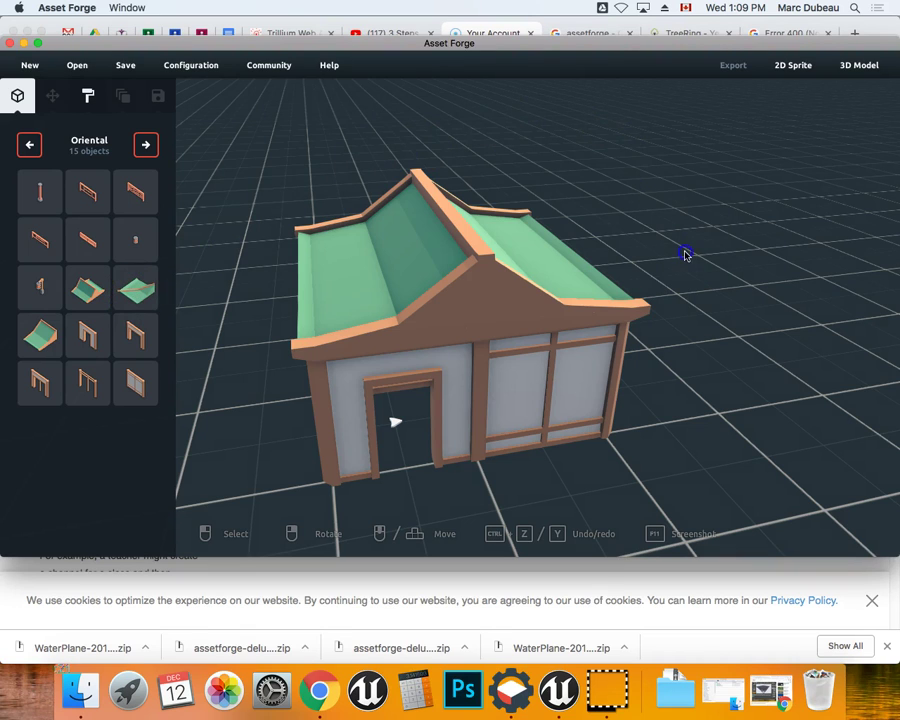
mouse_move(146, 289)
left_mouse_down()
mouse_move(766, 227)
mouse_move(766, 236)
left_mouse_up()
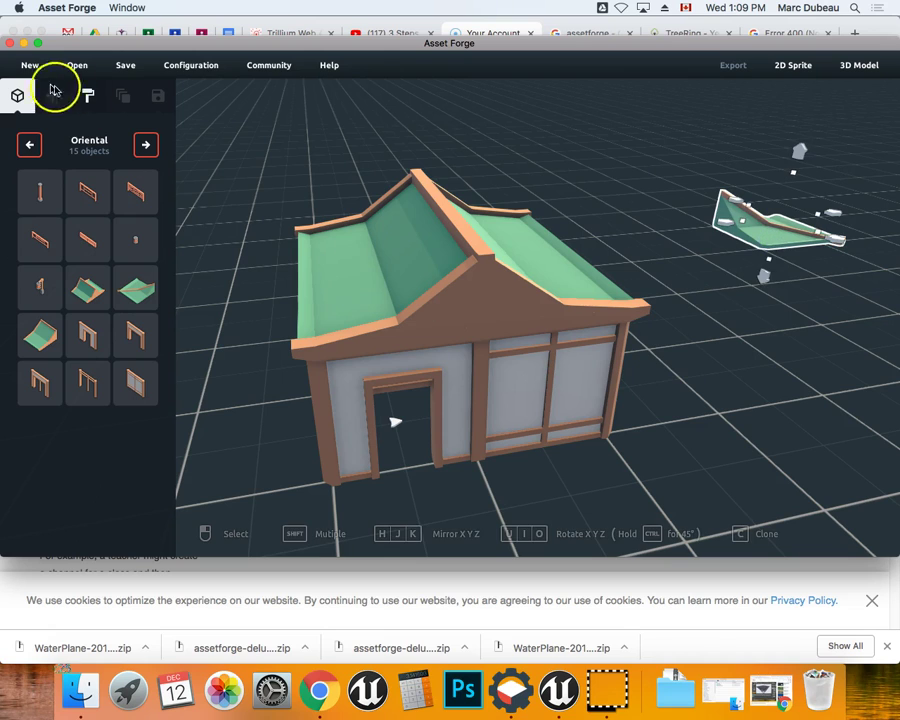
Switch the block library to the Castles collection and bring its stair blocks into view.
left_click(145, 144)
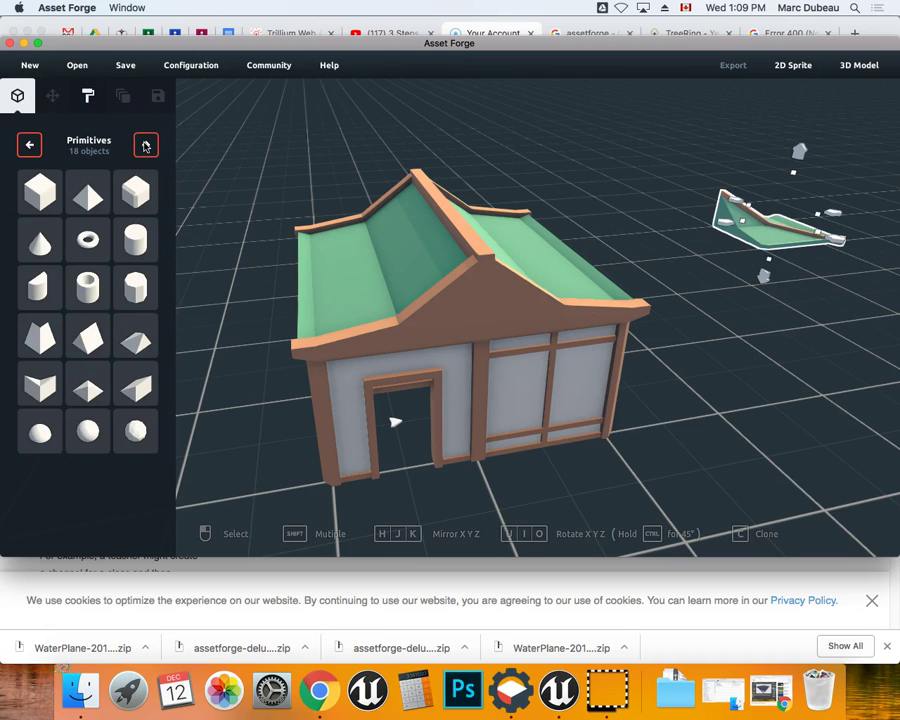
left_click(145, 145)
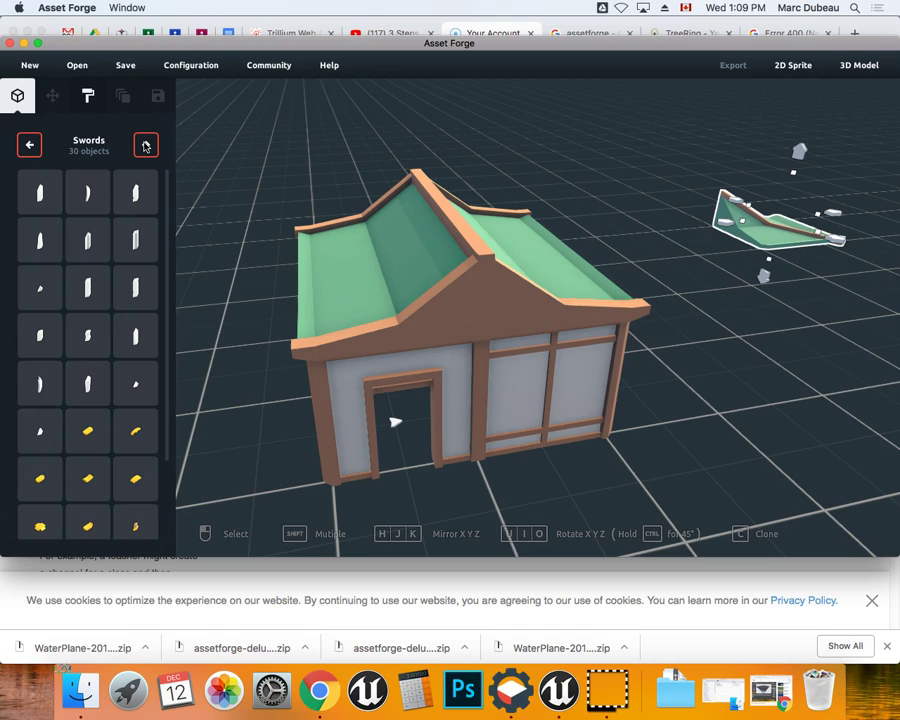
left_click(145, 145)
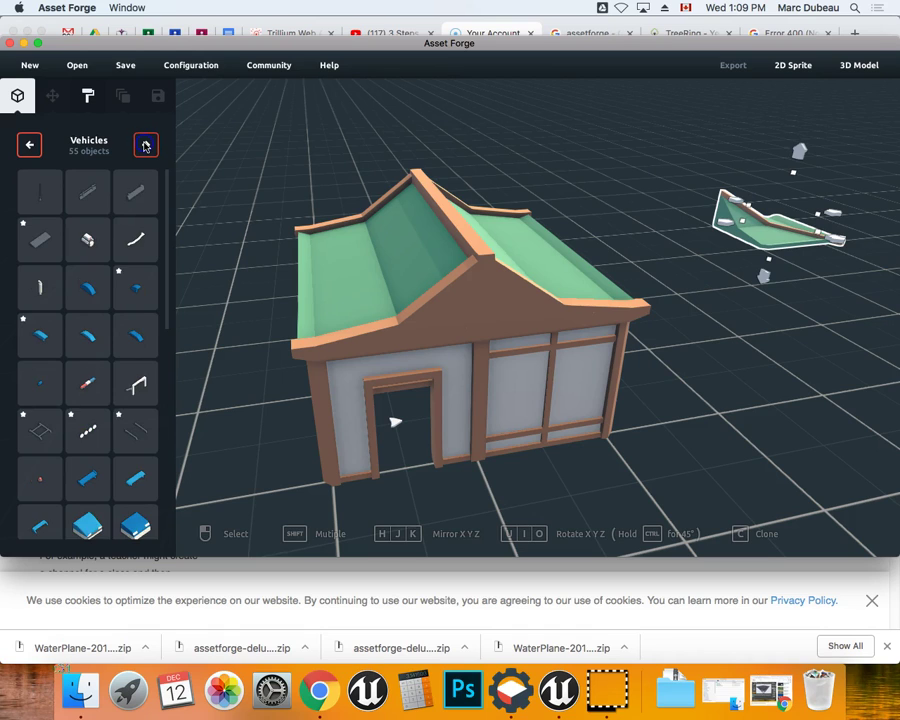
left_click(145, 145)
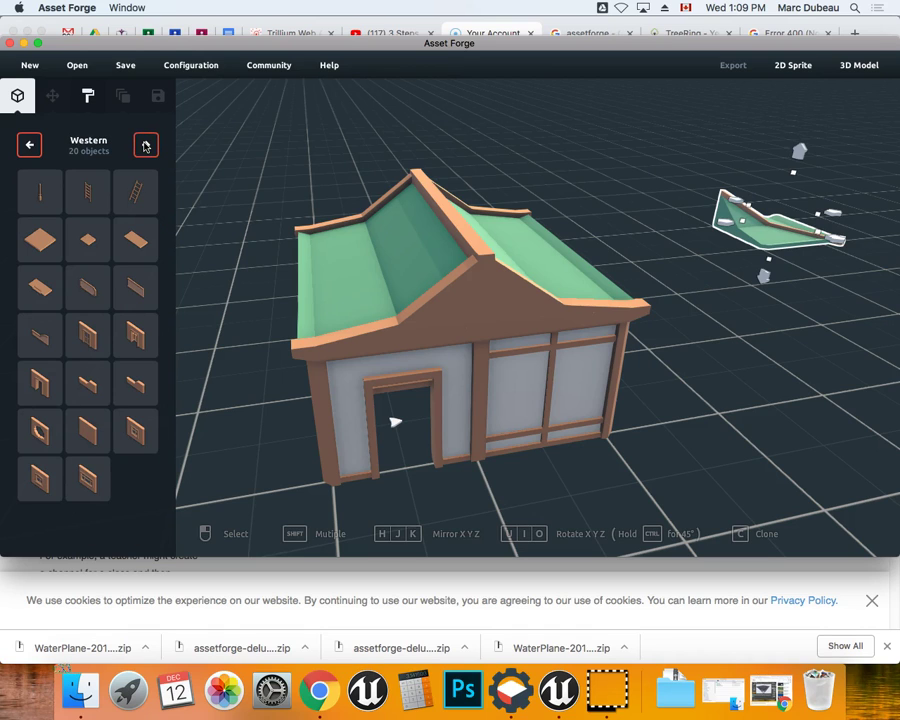
left_click(145, 145)
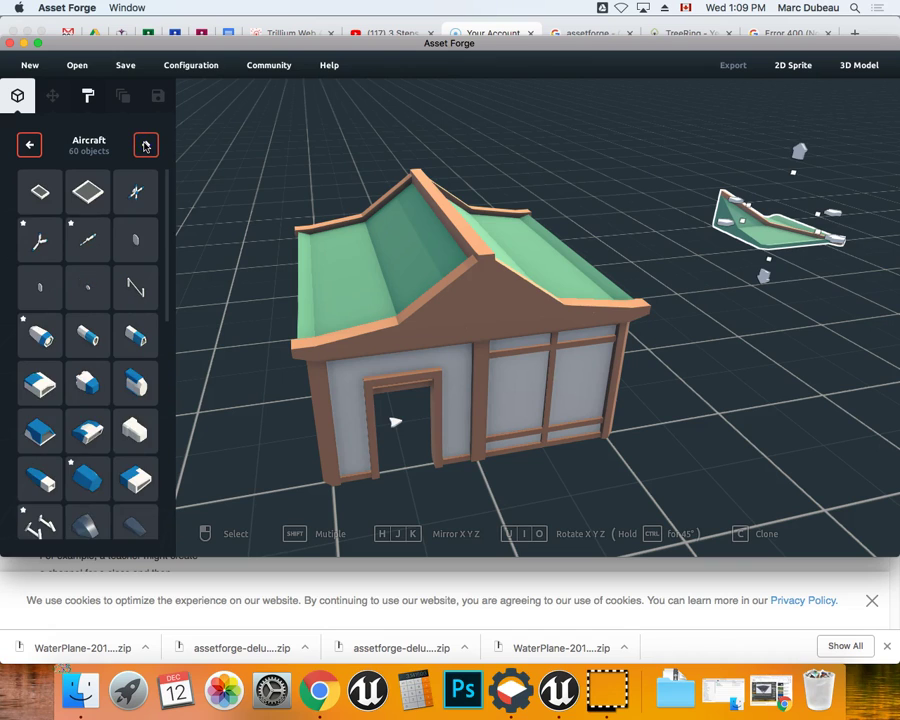
left_click(145, 145)
left_click(145, 146)
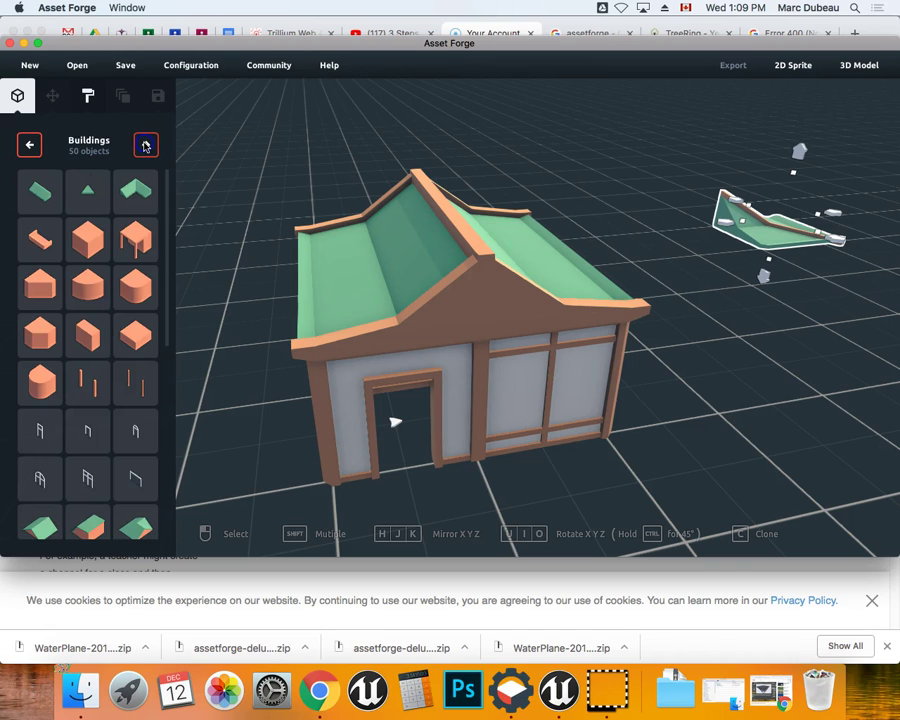
left_click(145, 146)
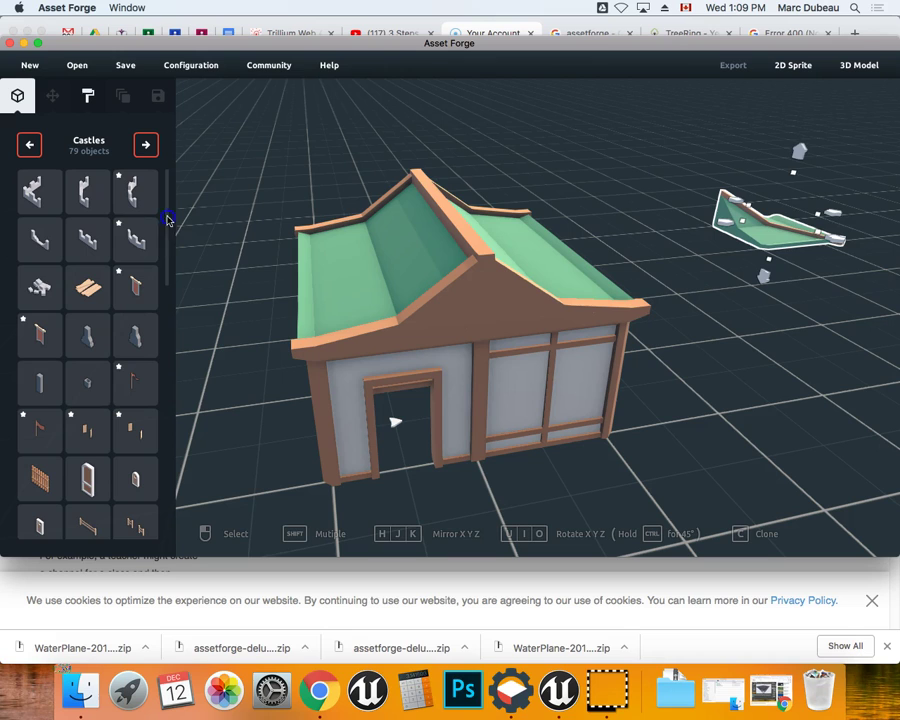
left_click_drag(166, 247, 164, 373)
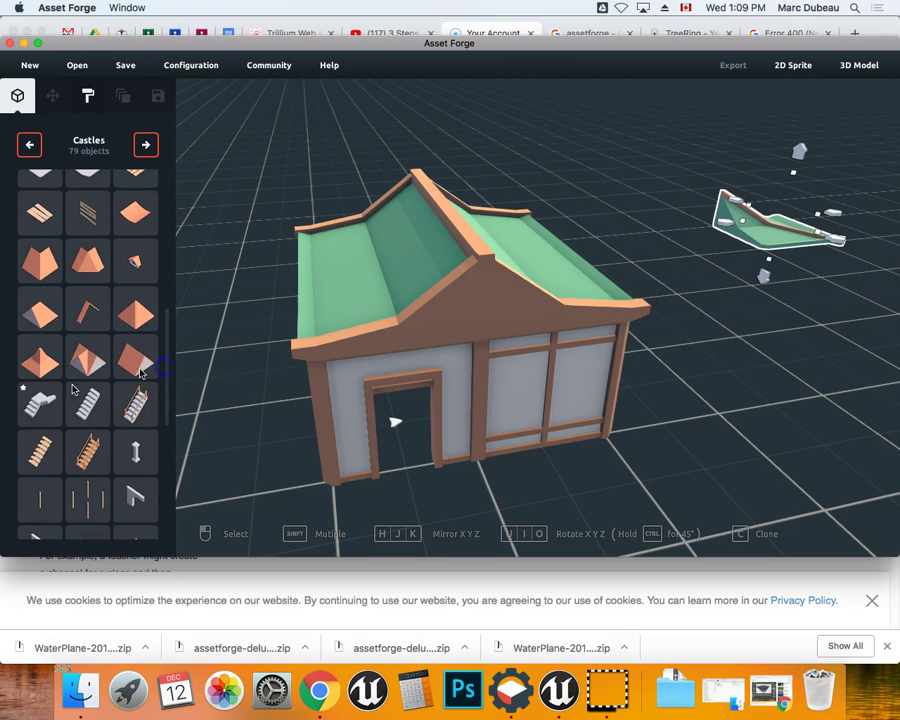
Place the wooden staircase with railings on the ground near the doorway side of the house.
left_click(92, 440)
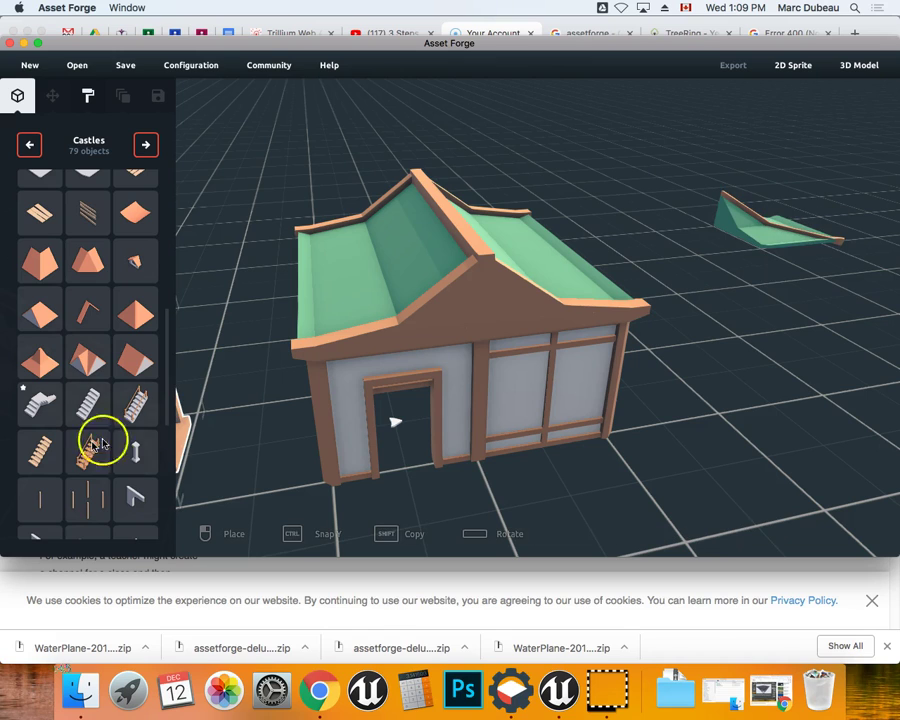
left_click(118, 420)
left_click(137, 404)
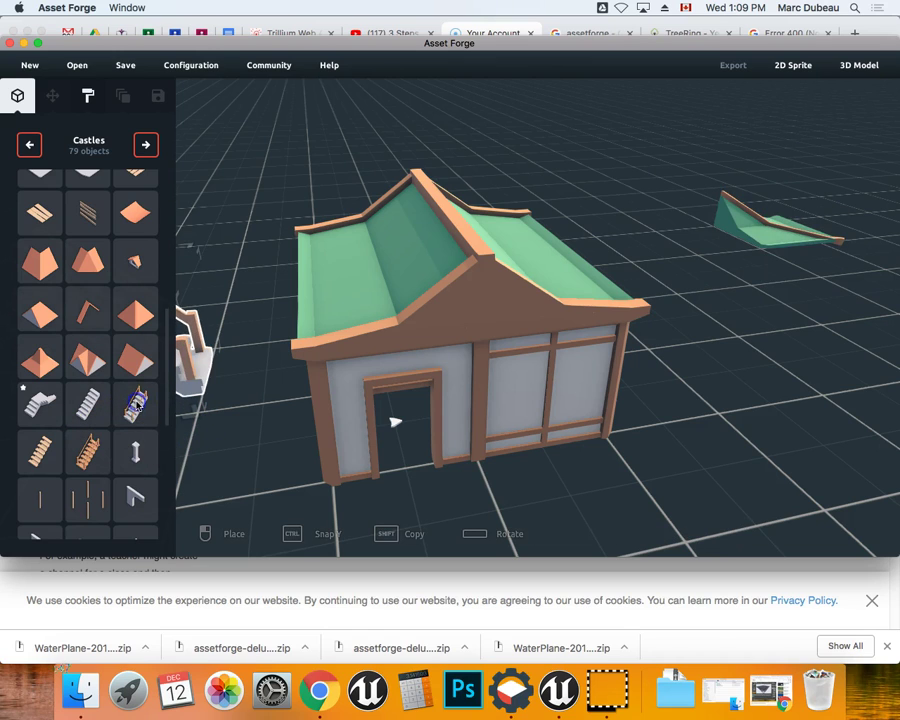
left_click(95, 450)
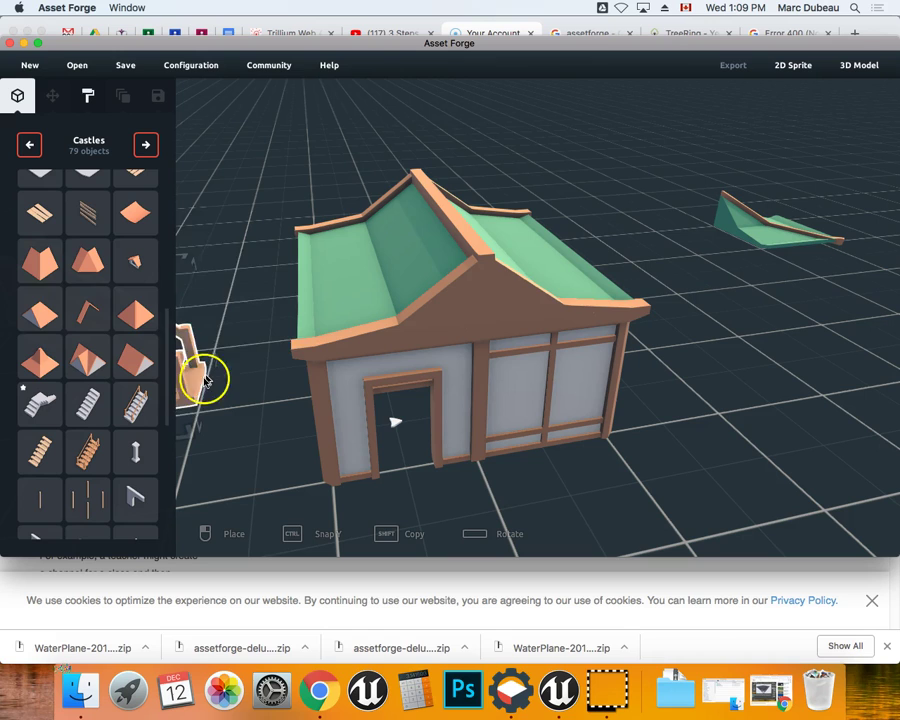
left_click_drag(218, 363, 200, 366)
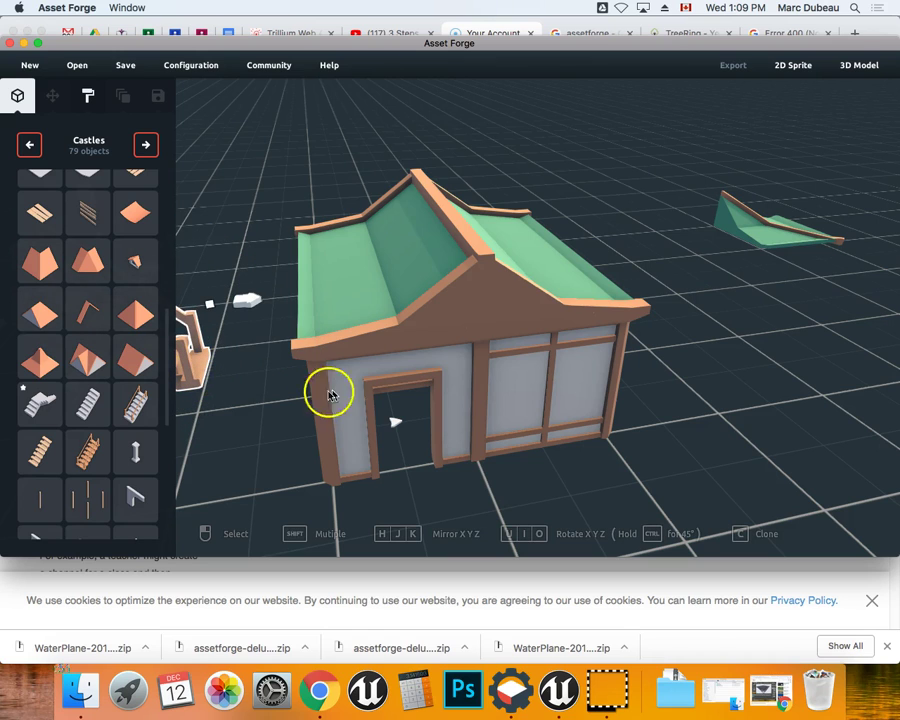
Export the model as OBJ with unmerged blocks and exported textures, saving it to the Desktop as modelasian2unblocked2.
left_click(860, 66)
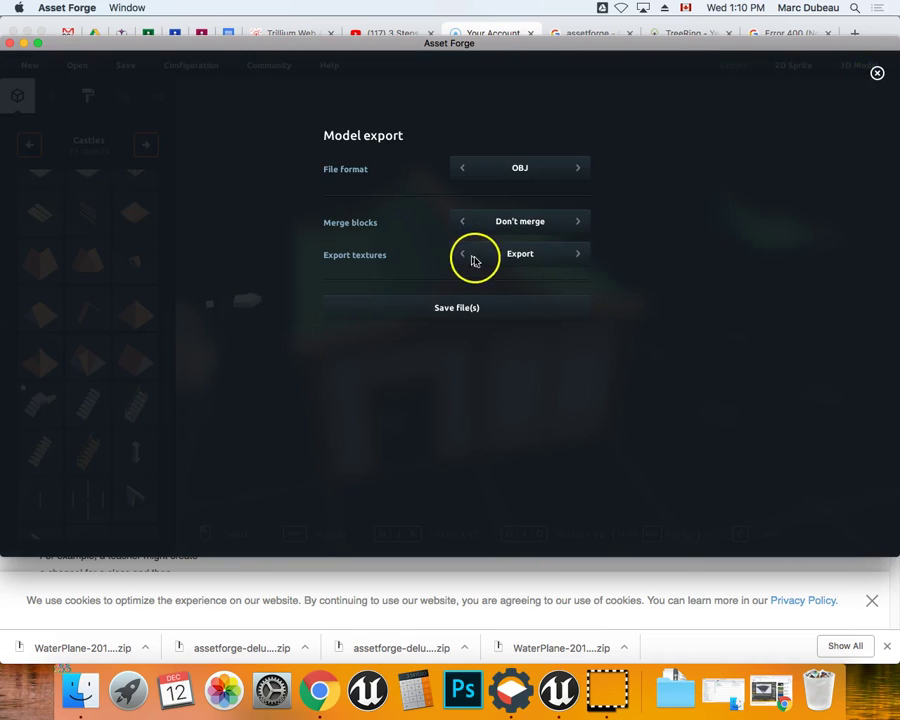
left_click(529, 257)
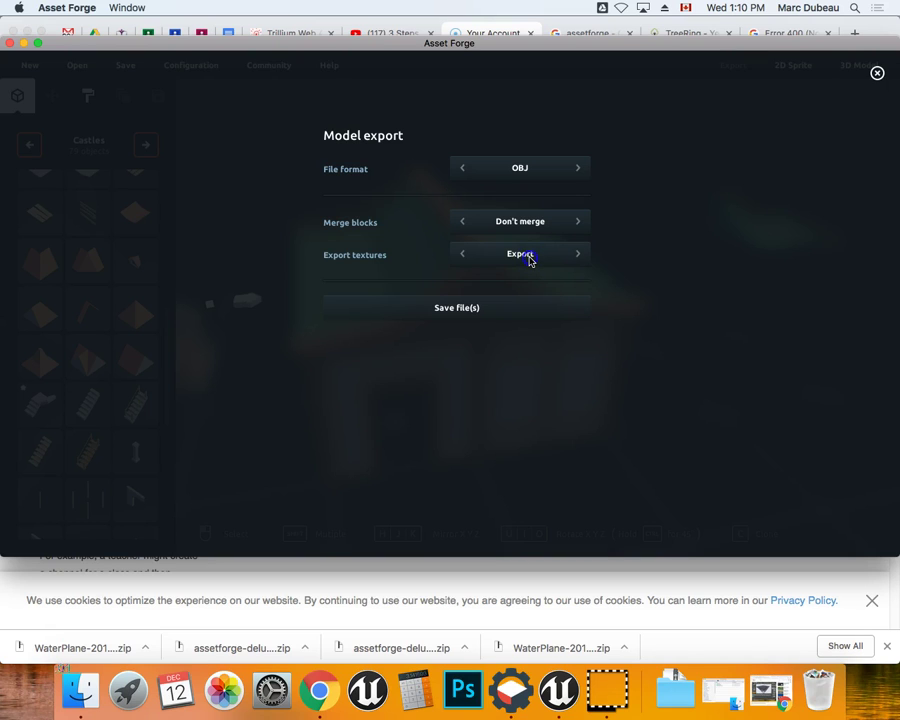
left_click(456, 310)
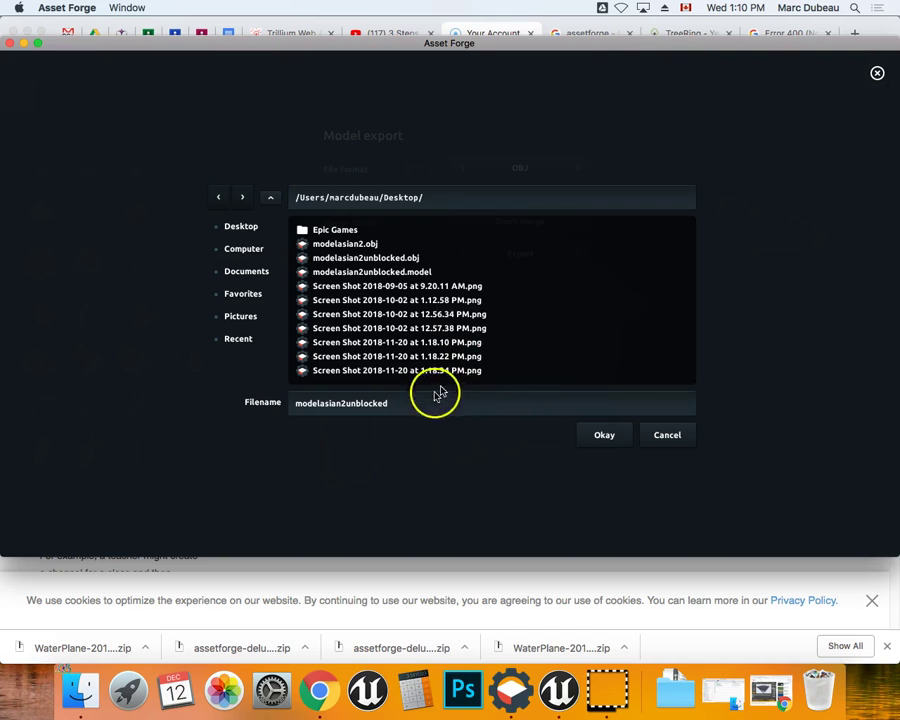
double_click(395, 407)
left_click(395, 407)
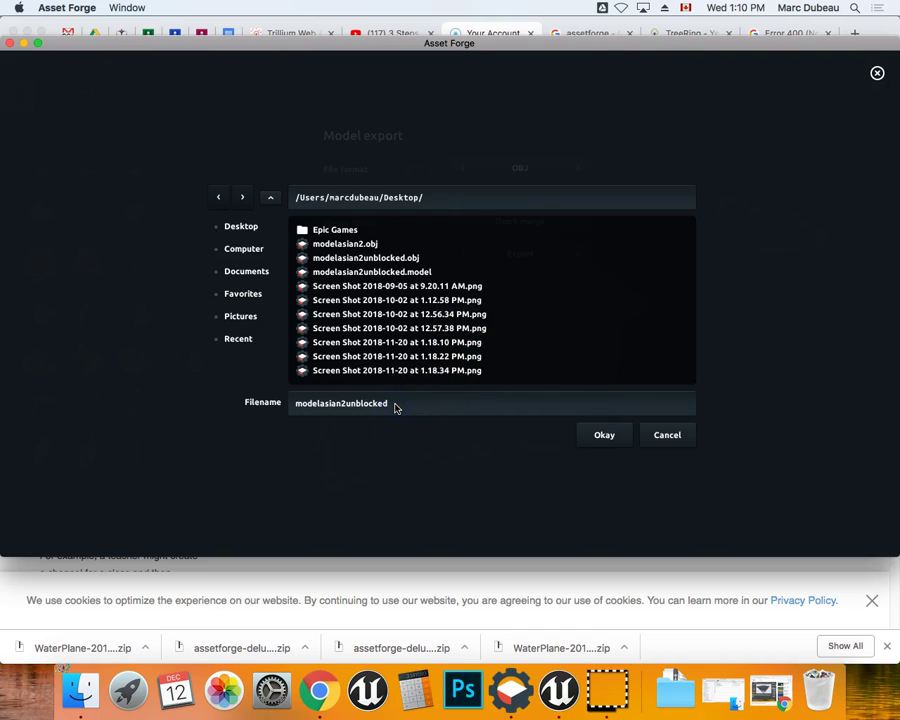
left_click(604, 430)
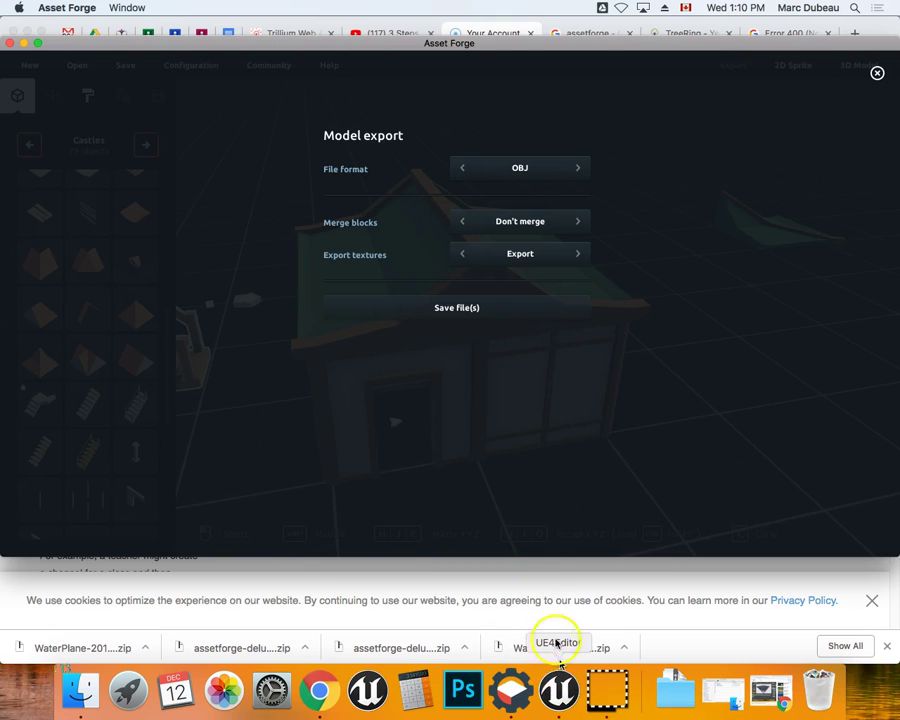
left_click(441, 308)
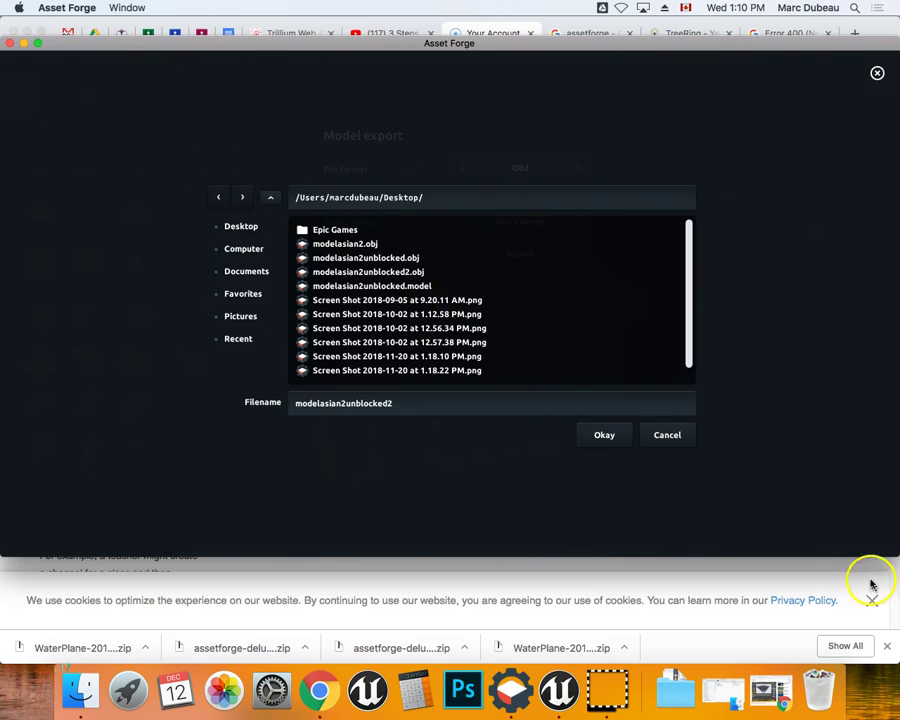
left_click(672, 437)
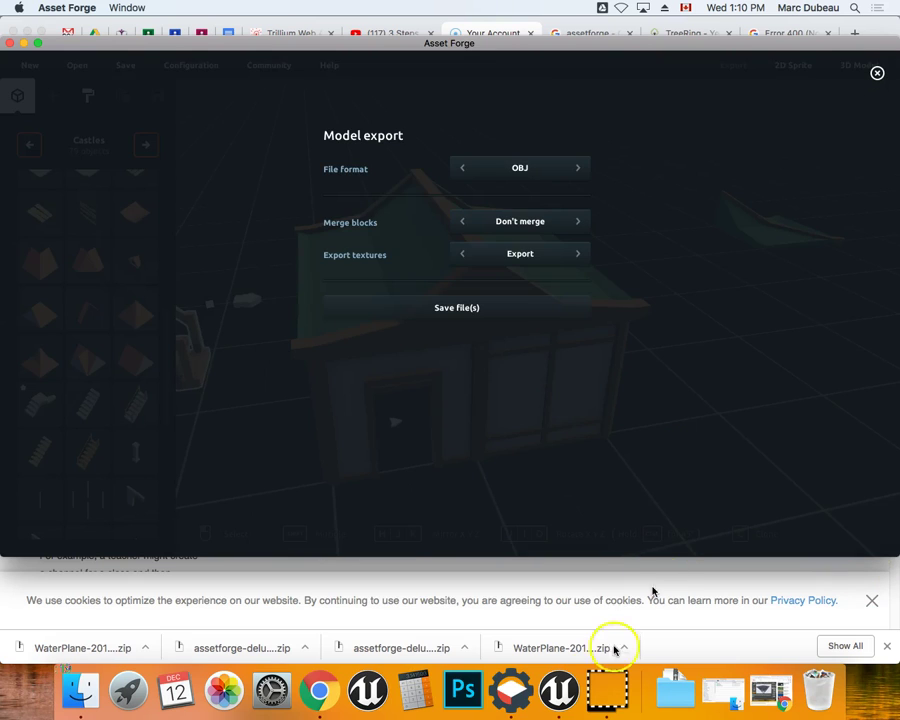
Switch to Unreal Editor and create a folder named Blocks in the project's Content folder.
left_click(556, 692)
right_click(522, 560)
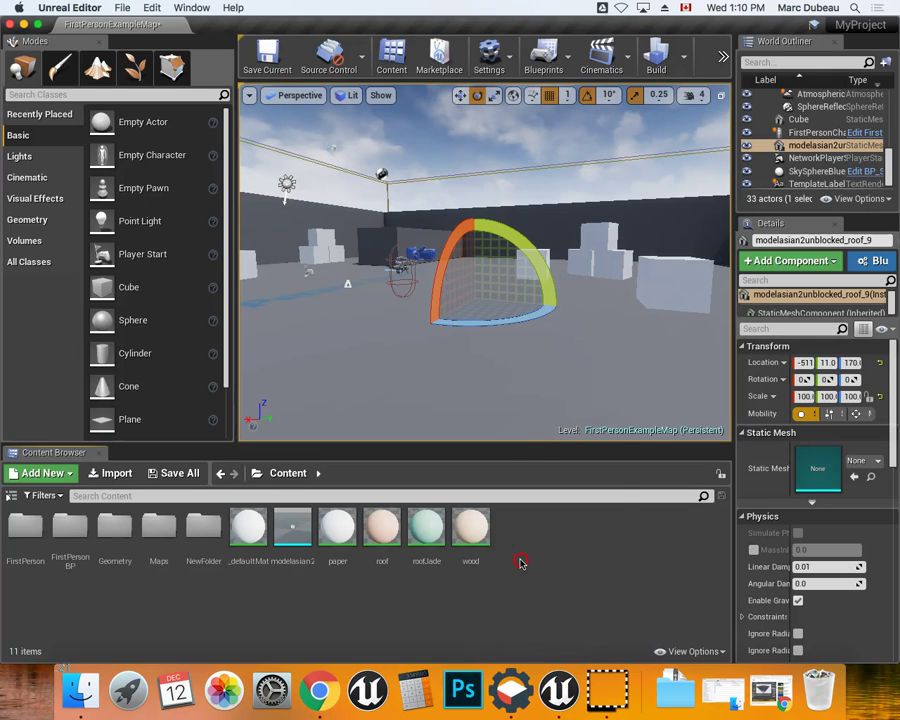
left_click(570, 164)
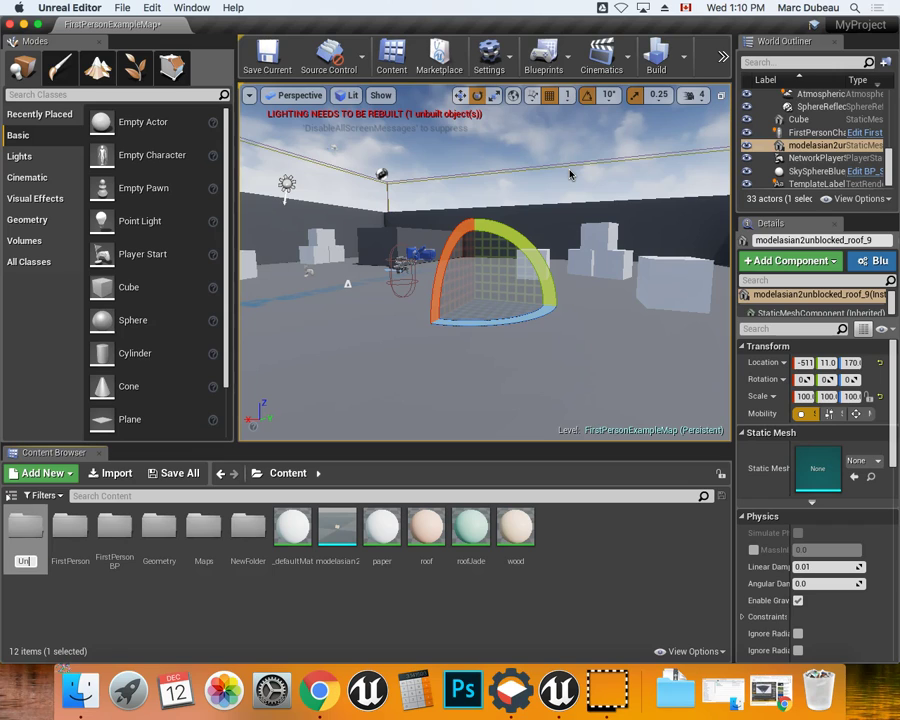
type("U")
key("BackSpace")
type("Blocks")
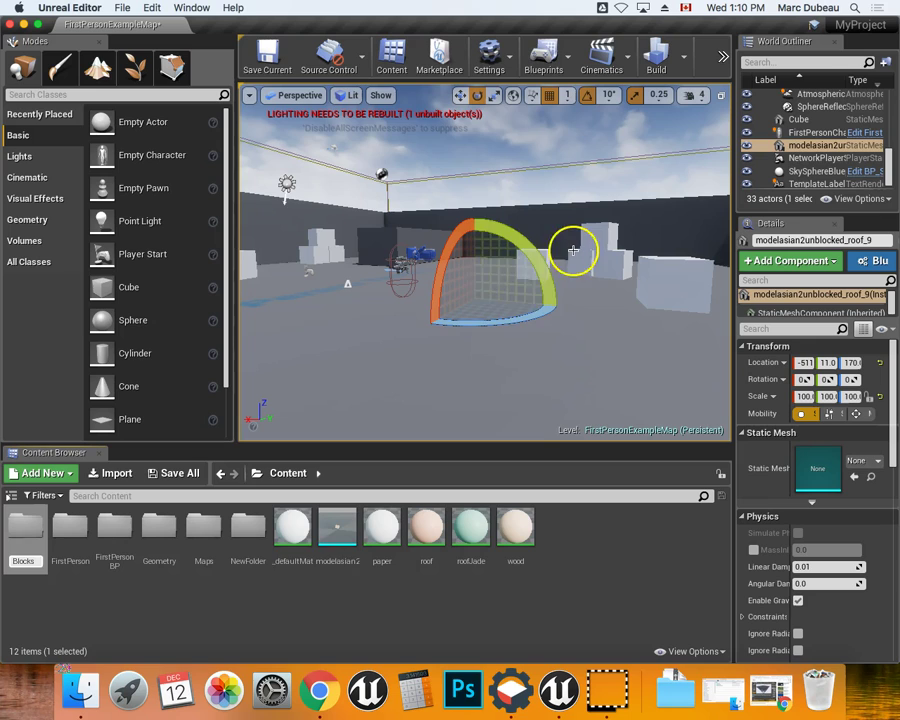
key("Return")
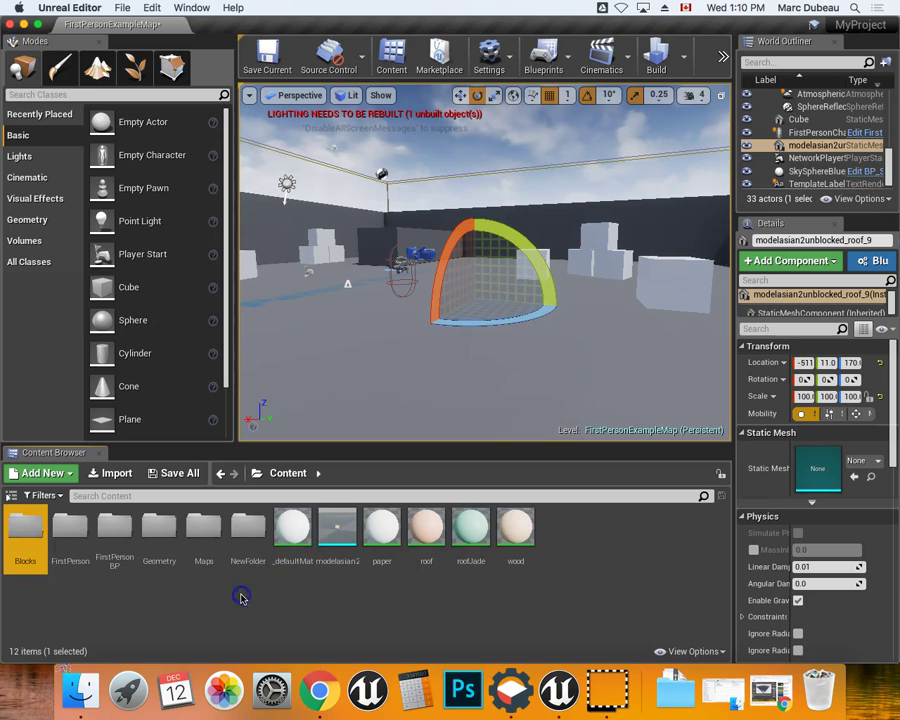
Open the Blocks folder and choose modelasian2unblocked2.obj from the Desktop for import into it.
double_click(34, 525)
right_click(141, 534)
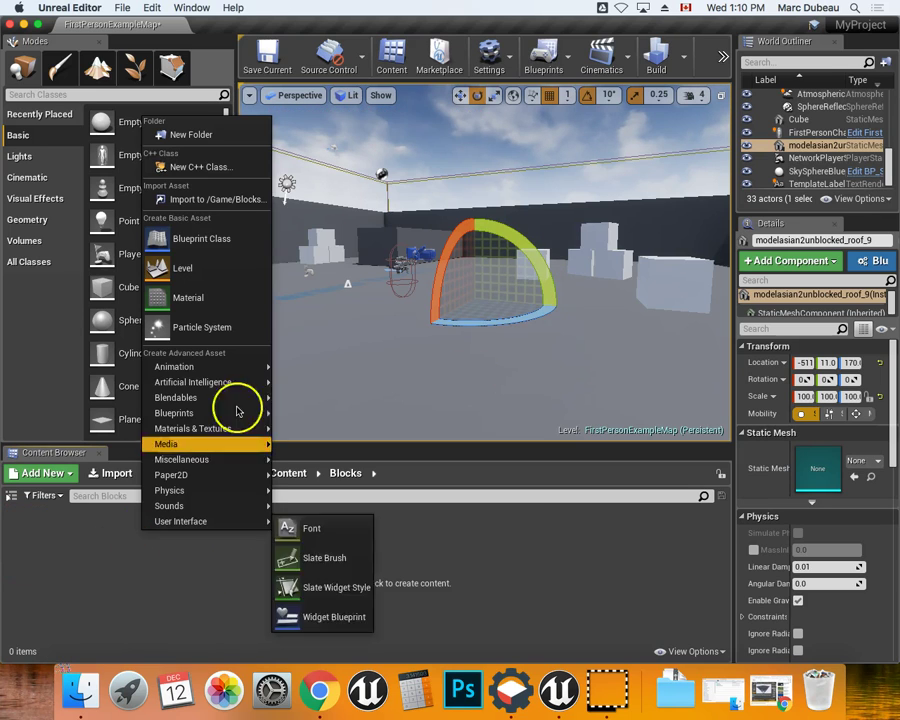
left_click(252, 204)
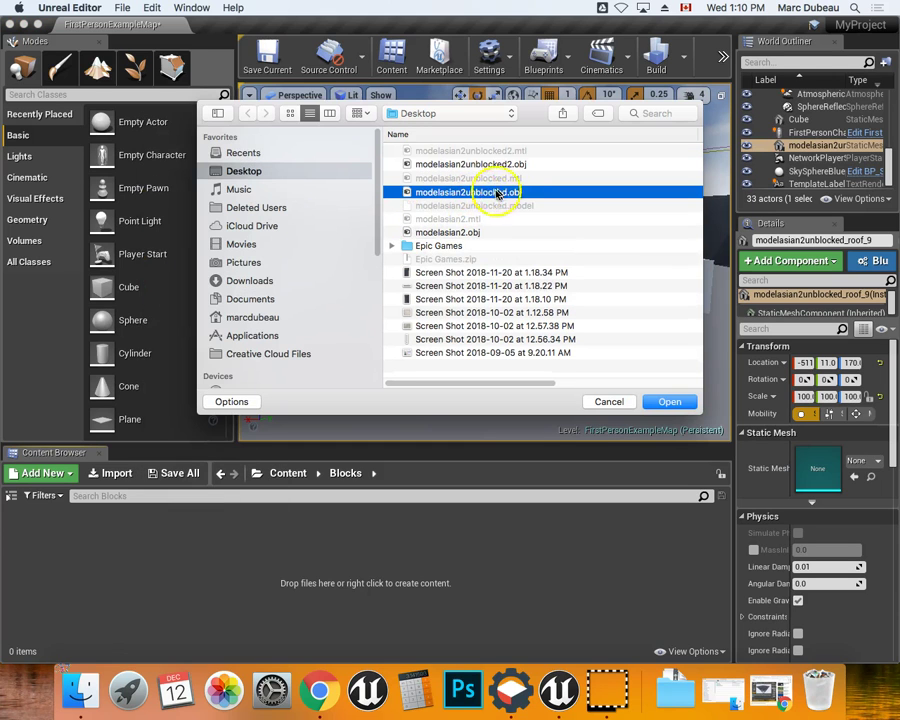
double_click(498, 163)
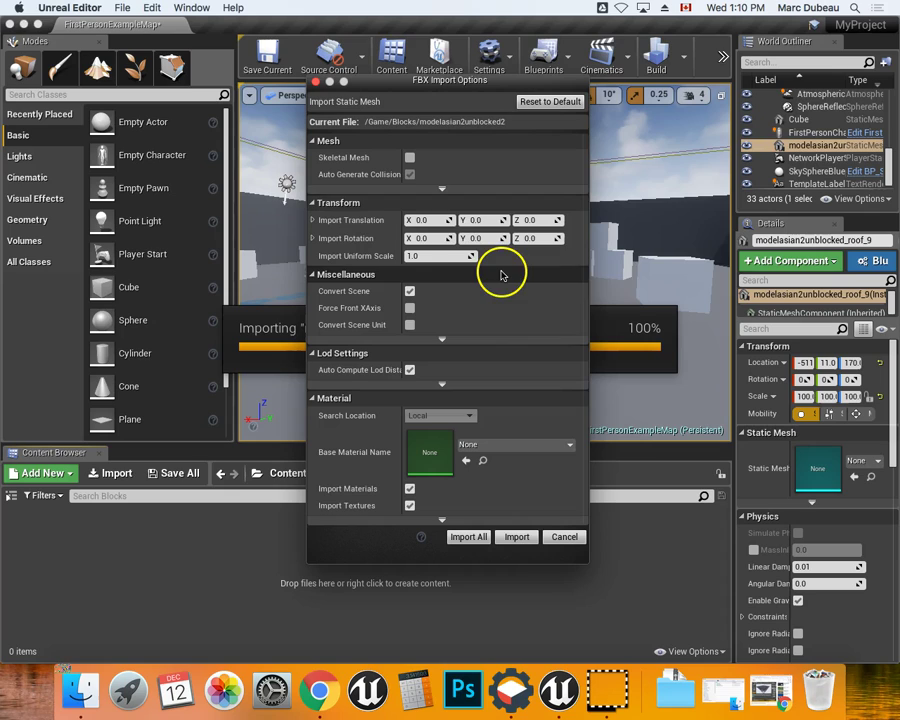
Import all meshes with X rotation 90 and uniform scale 150, and dismiss the cleared message log.
left_click(430, 256)
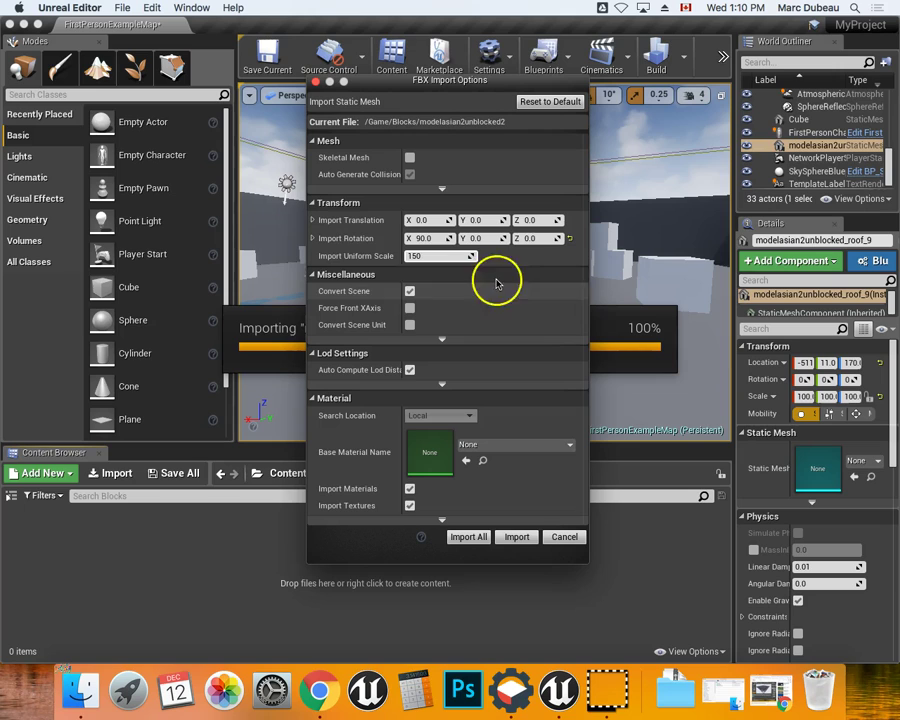
left_click(528, 260)
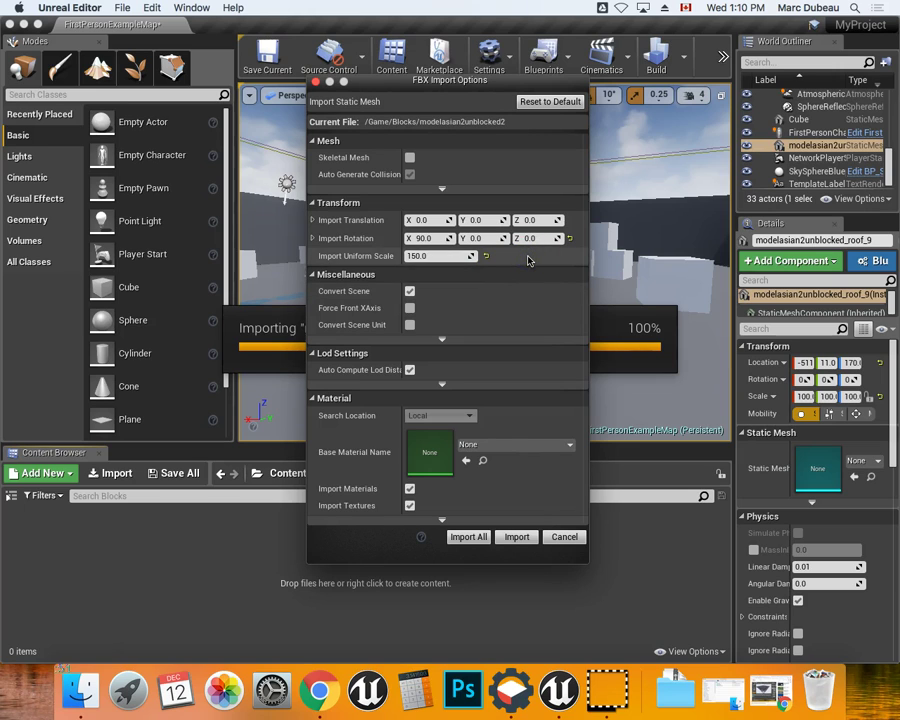
left_click(468, 537)
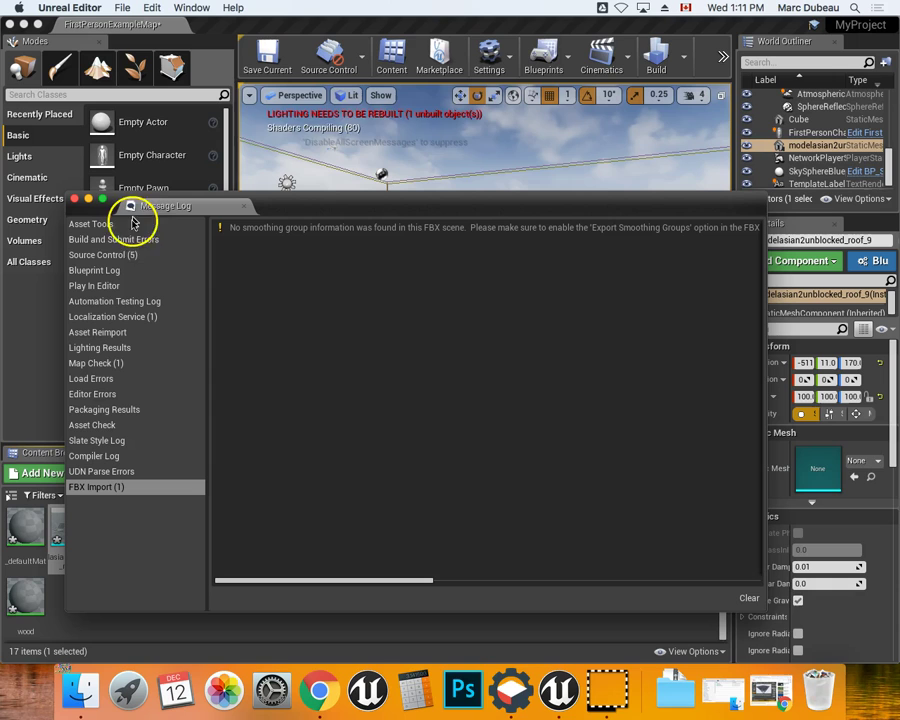
left_click(750, 600)
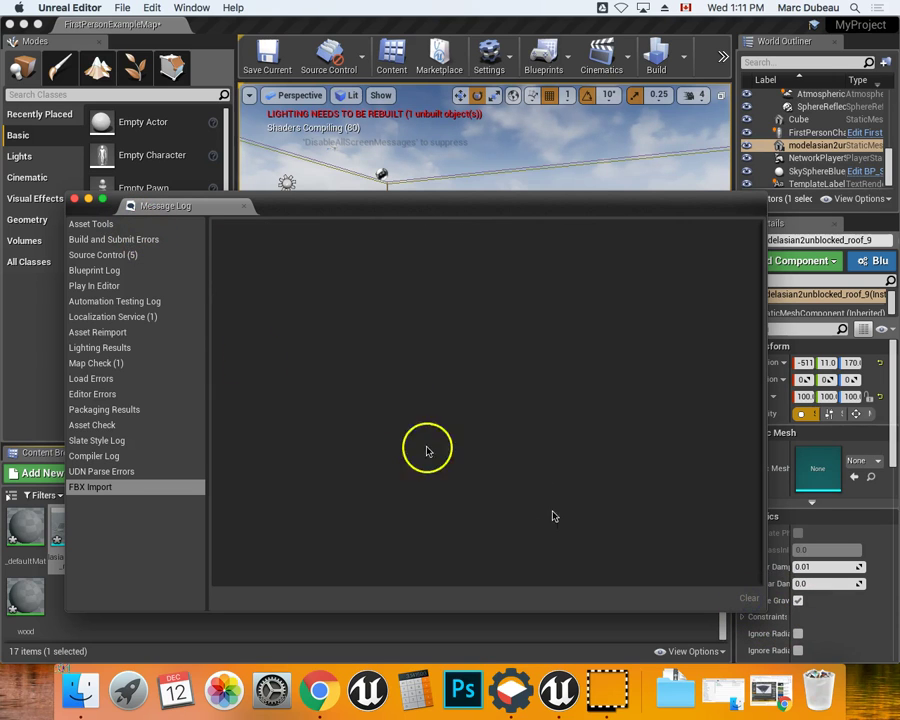
left_click(75, 201)
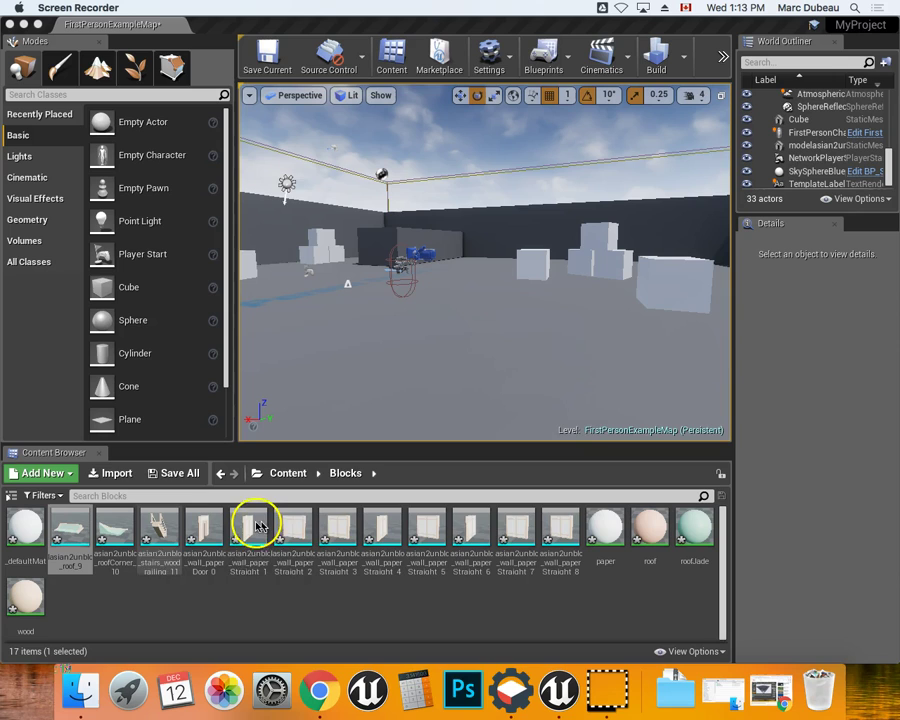
Place the imported wall_paperStraight_2 mesh on the floor of the level.
left_click_drag(300, 525, 452, 343)
scroll(422, 346, "down", 5)
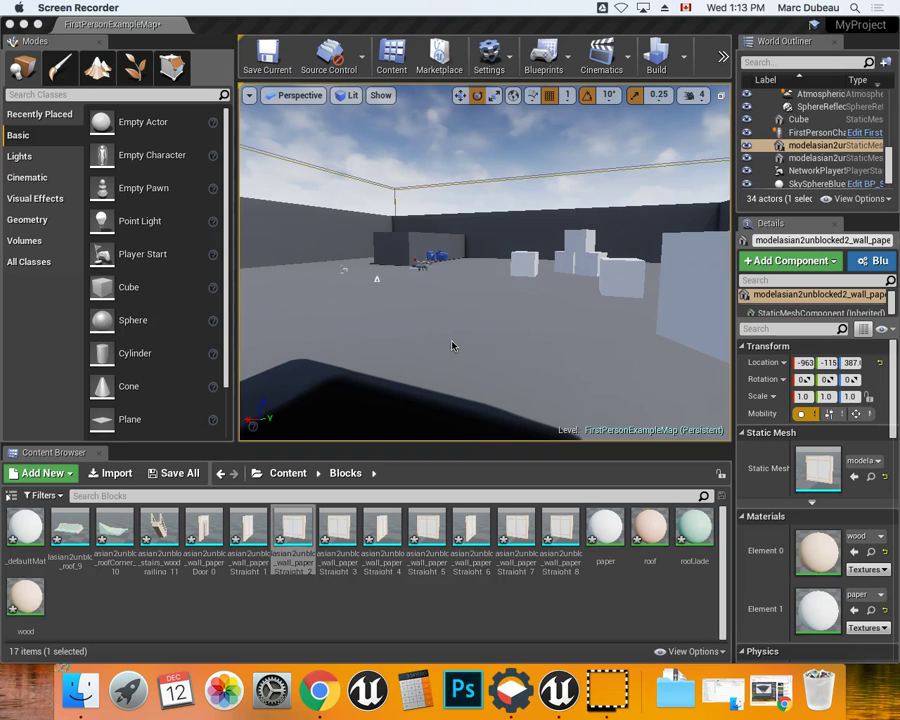
Look around the arena level to locate the placed wall_paperStraight_2 panel.
left_click_drag(452, 343, 459, 375)
right_click(473, 371)
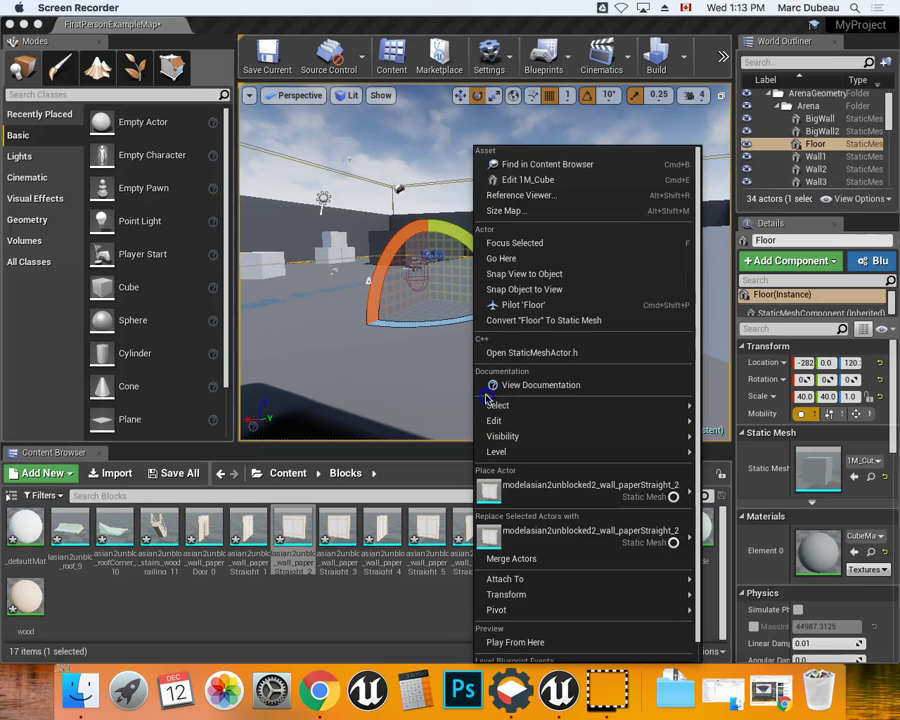
left_click(422, 378)
right_click_drag(422, 374, 424, 356)
scroll(440, 316, "down", 10)
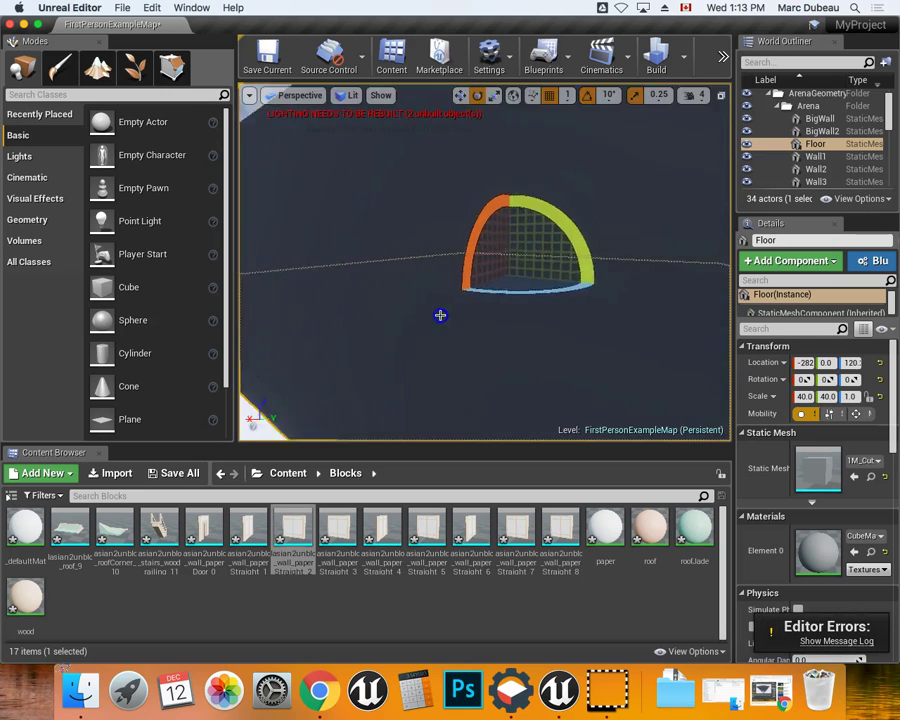
key("w")
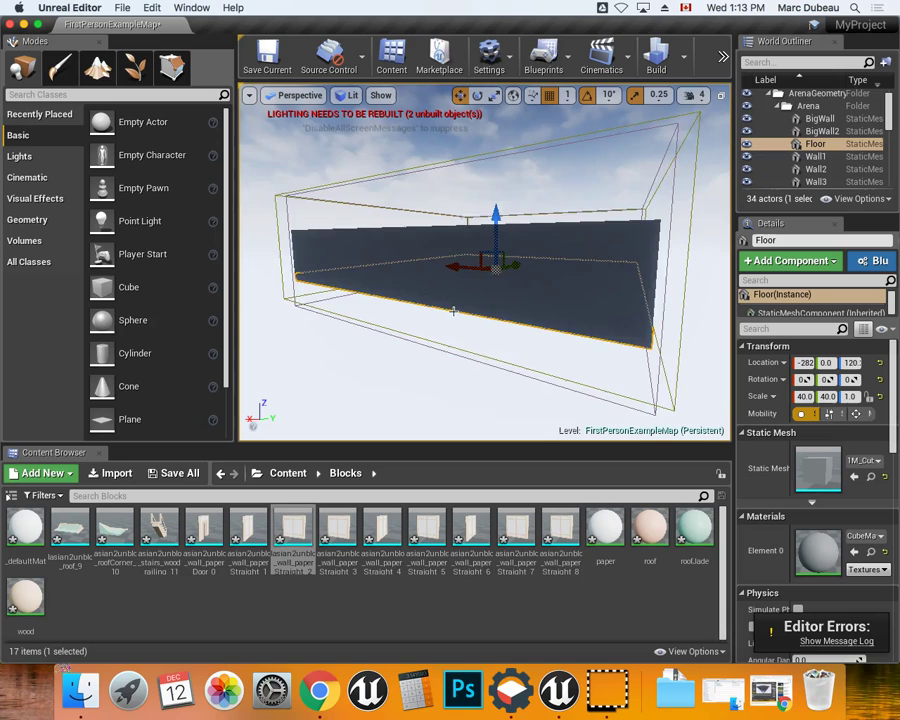
scroll(454, 310, "up", 5)
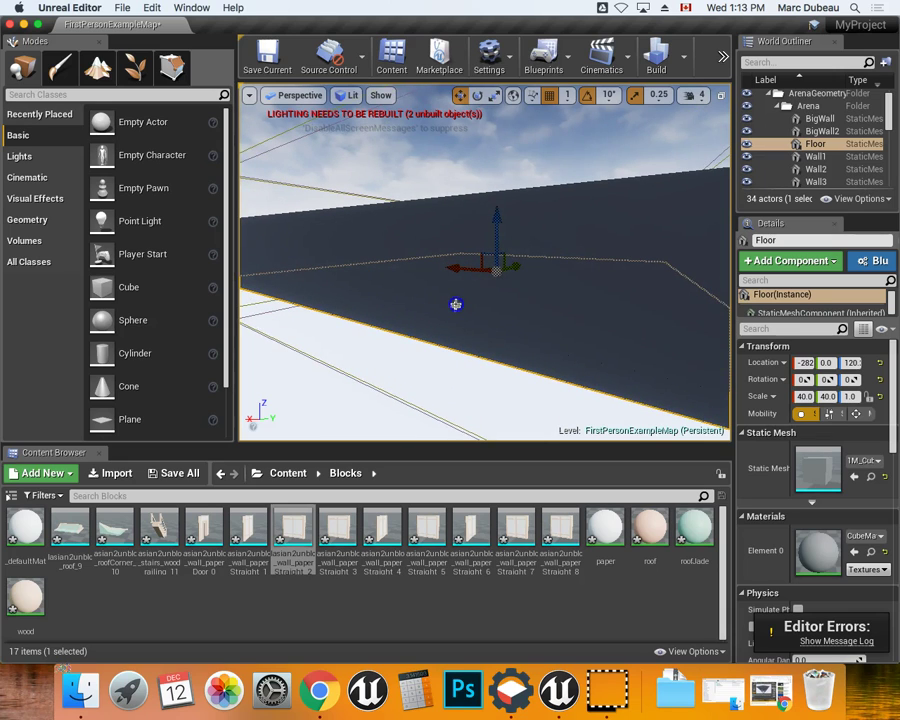
key("e")
right_click_drag(456, 295, 456, 295)
scroll(454, 336, "down", 3)
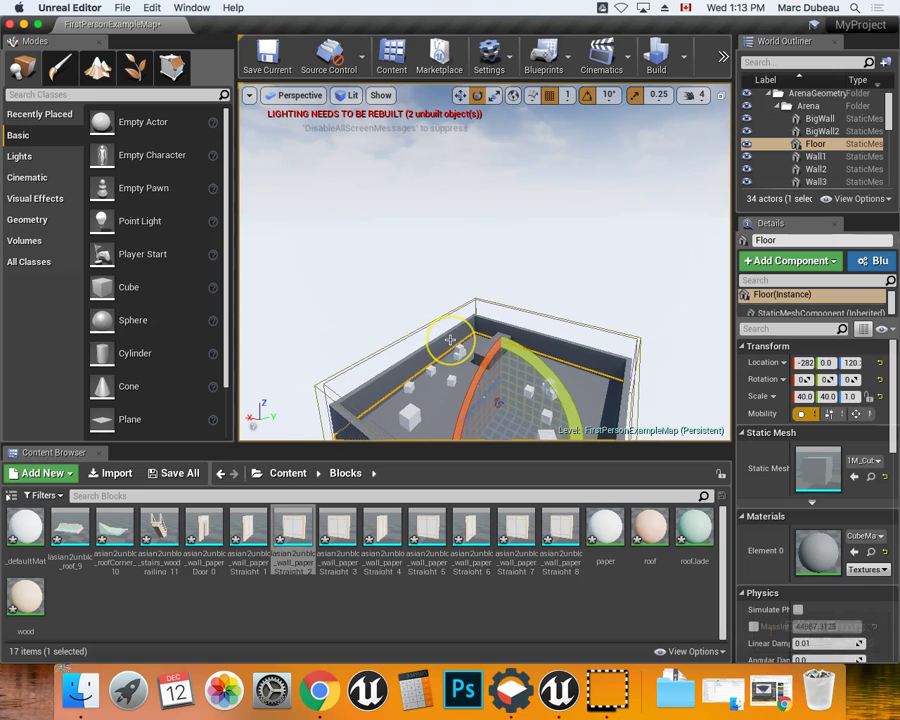
key("e")
right_click_drag(450, 340, 454, 353)
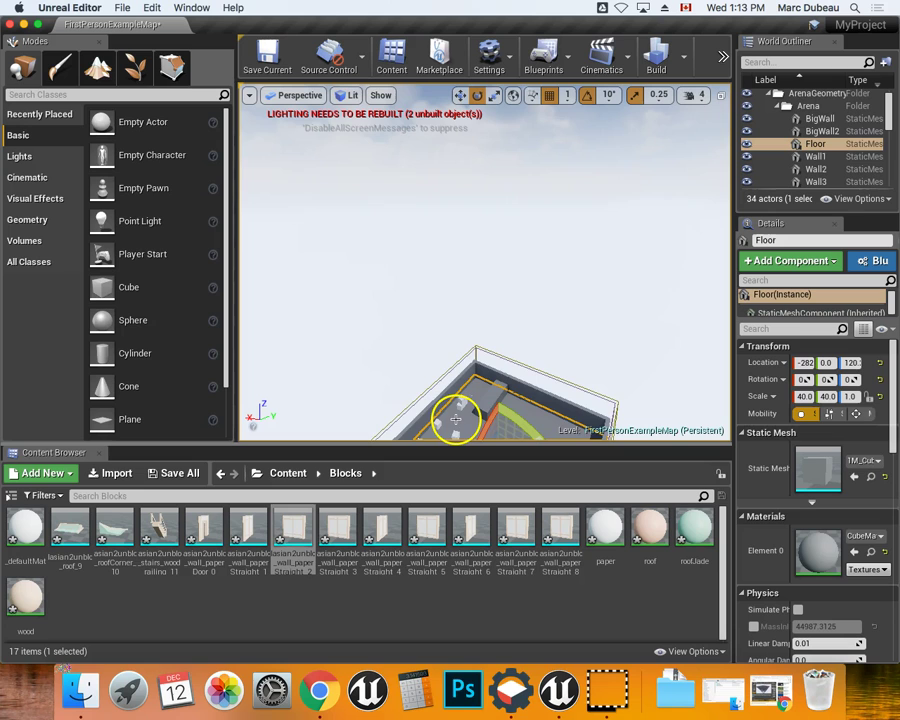
key("f")
right_click_drag(453, 388, 450, 374)
Move the placed wall panel away from the long dark block toward the open floor beside it.
key("w")
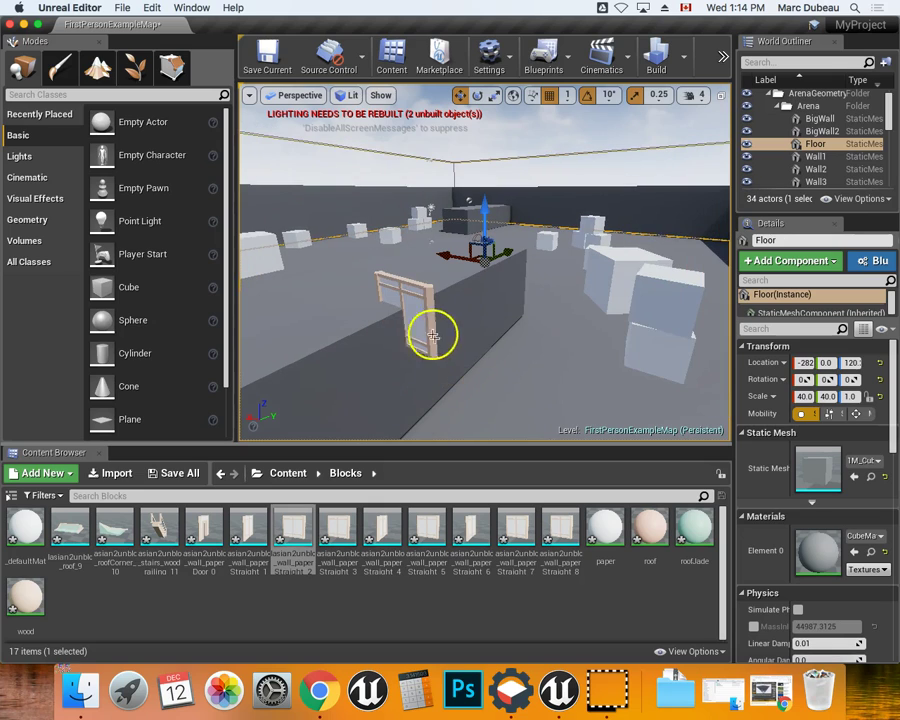
left_click(417, 306)
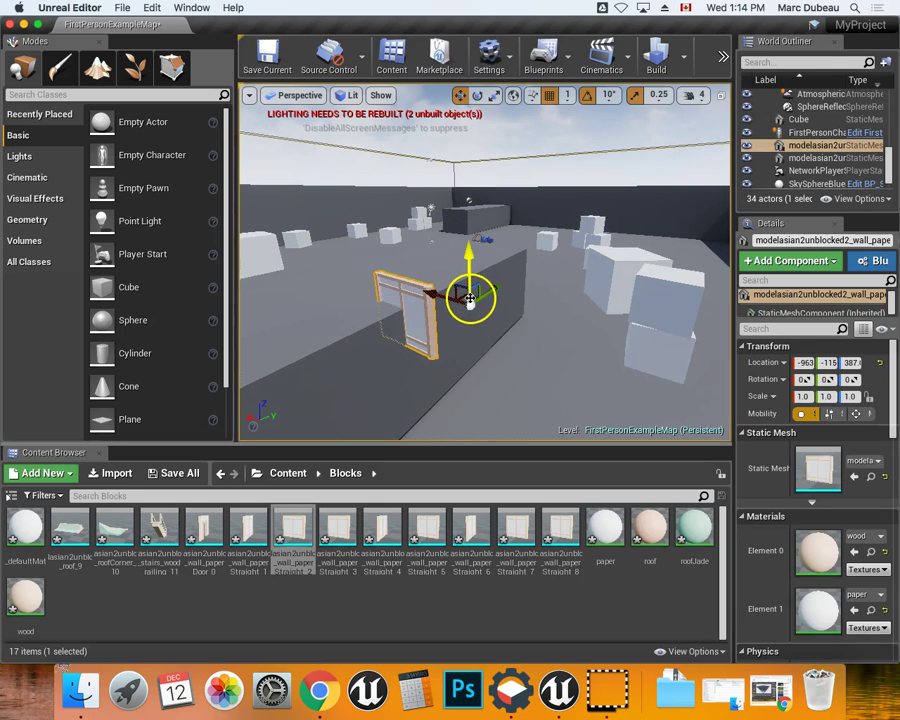
left_click_drag(455, 295, 545, 321)
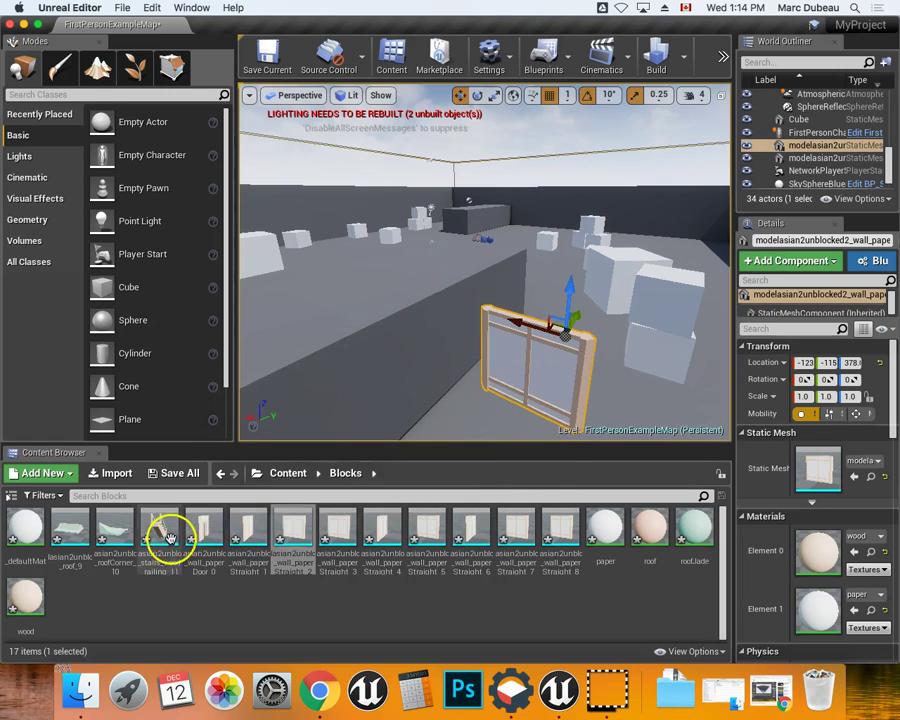
Place the imported stairs_woodrailing_11 mesh in the level behind the long dark block.
left_click_drag(162, 528, 310, 272)
left_click(452, 260)
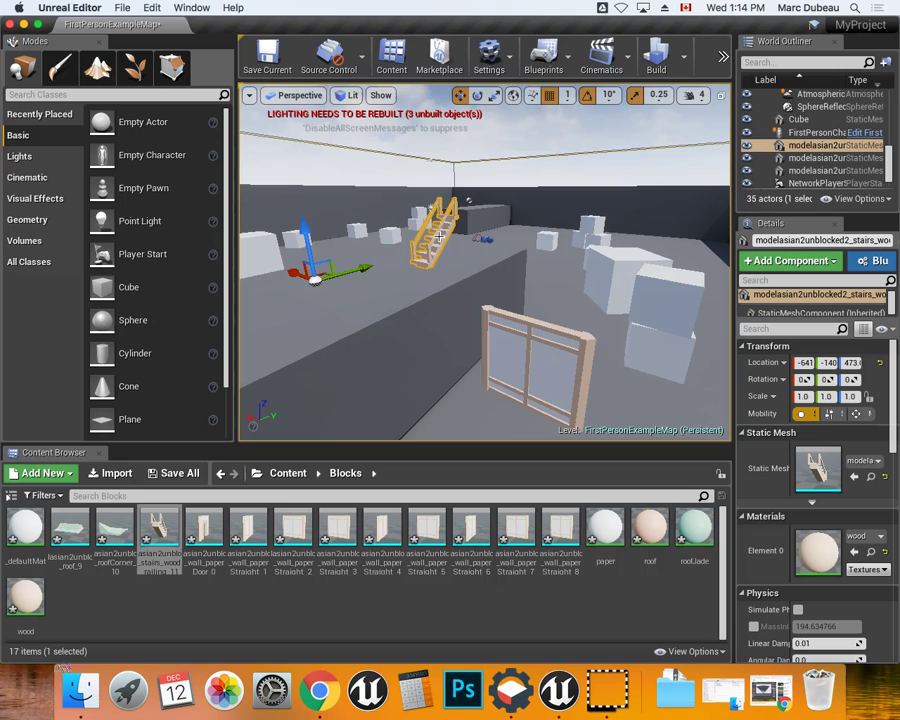
left_click(438, 236)
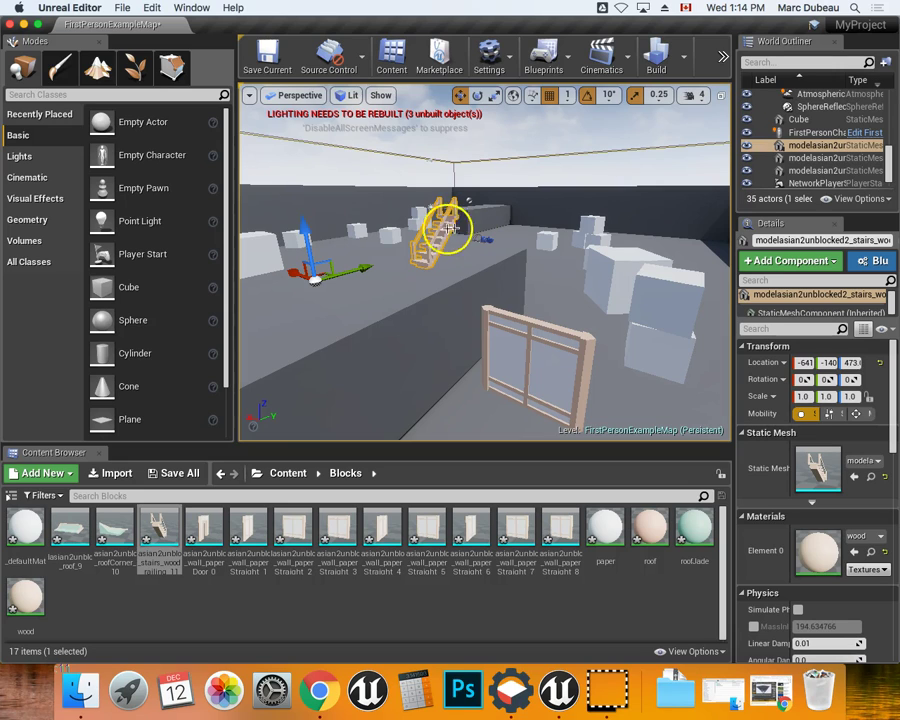
Scale the wooden stairs to 1.25 along the Y and Z axes.
key("e")
key("r")
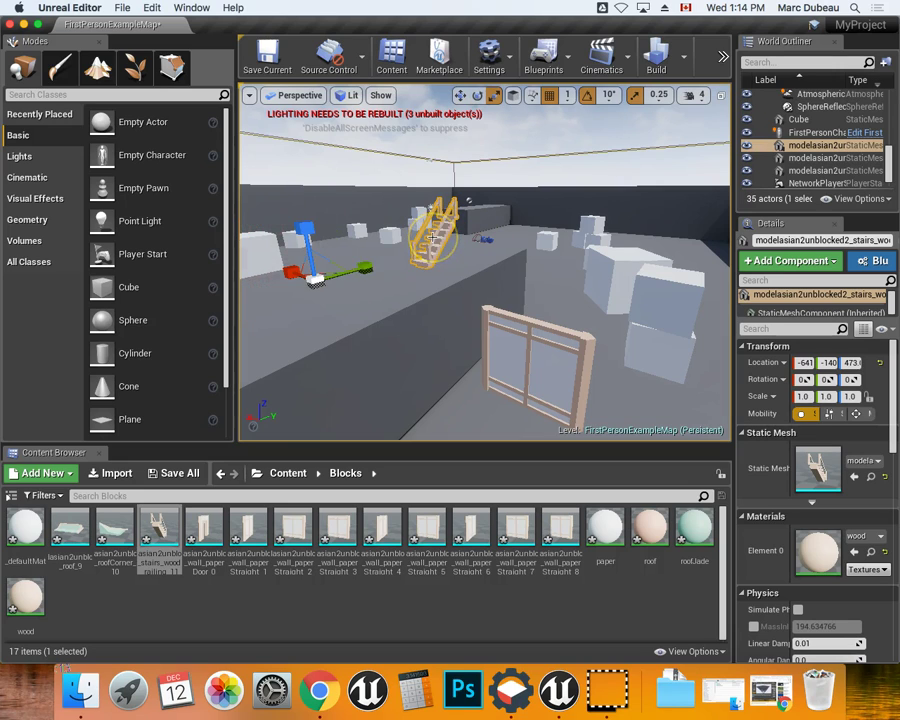
mouse_move(305, 228)
left_mouse_down()
mouse_move(301, 222)
mouse_move(305, 231)
left_mouse_up()
left_click_drag(367, 266, 373, 265)
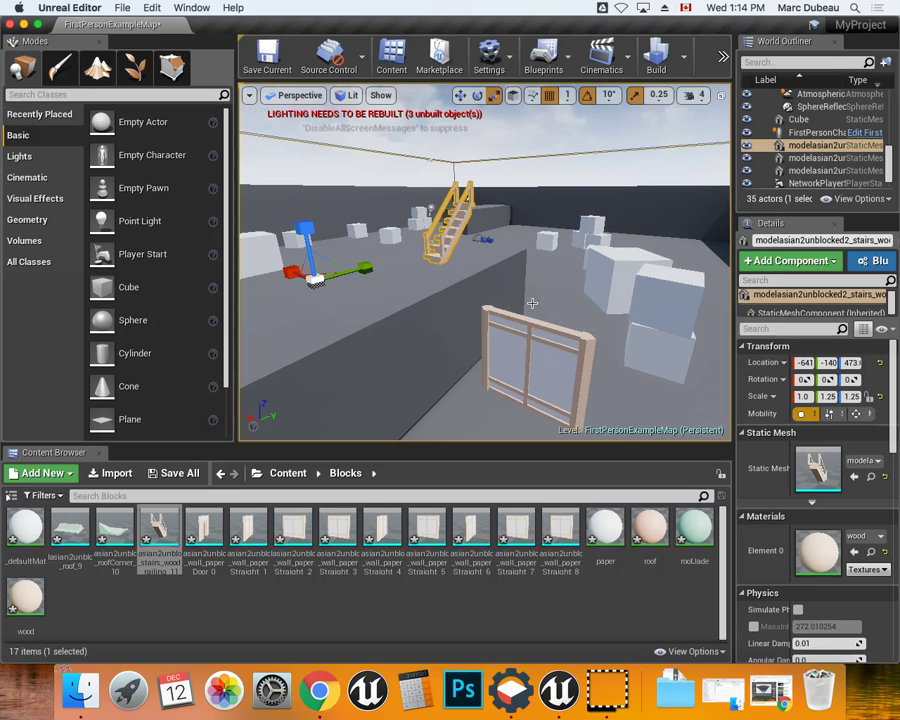
left_click(472, 361)
left_click(452, 236)
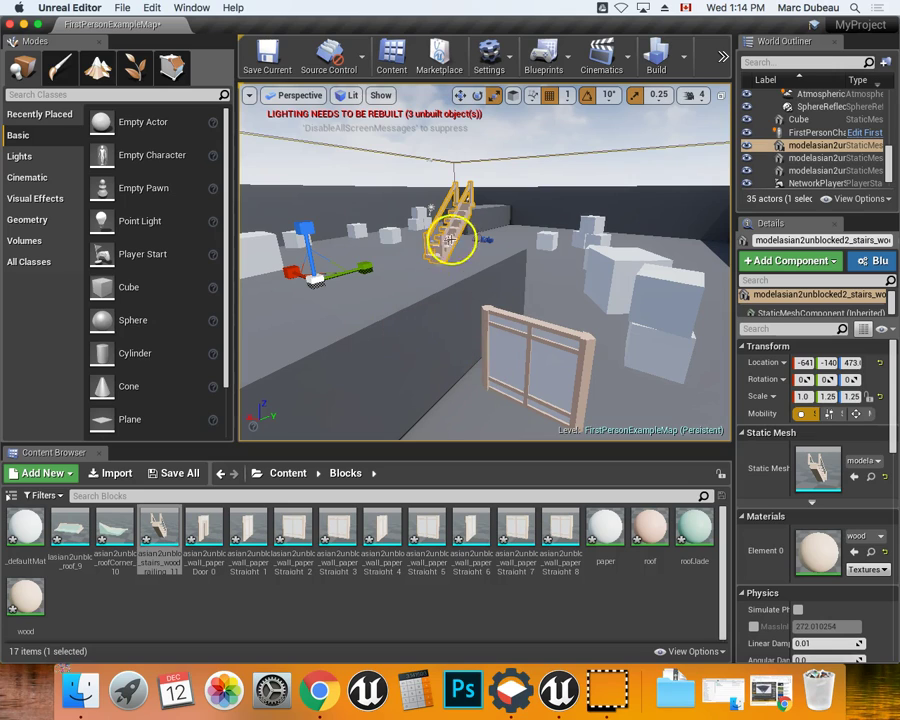
left_click_drag(459, 232, 460, 214)
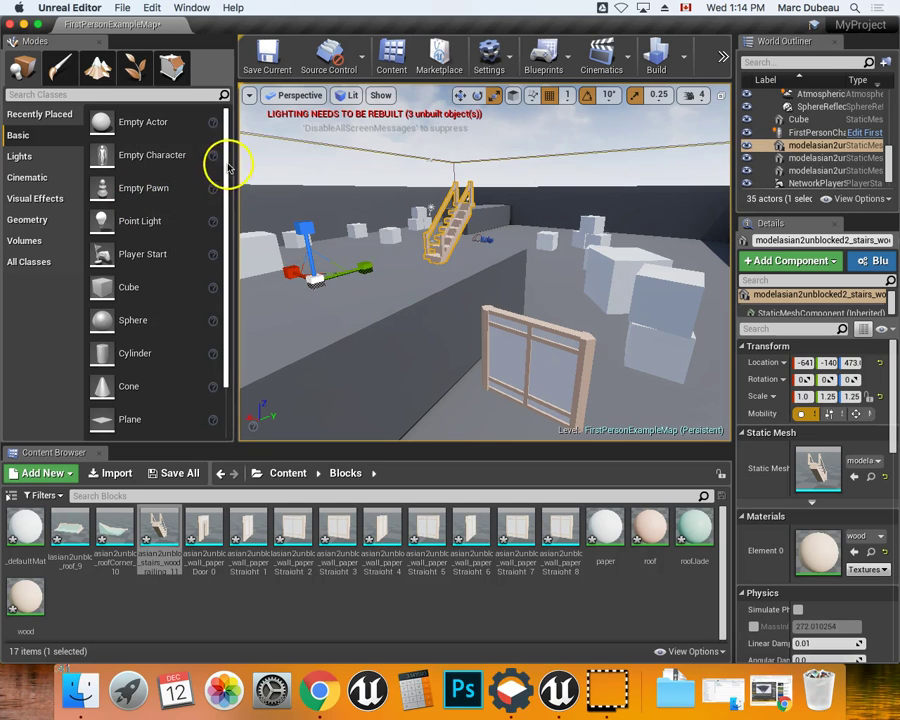
left_click_drag(228, 170, 222, 233)
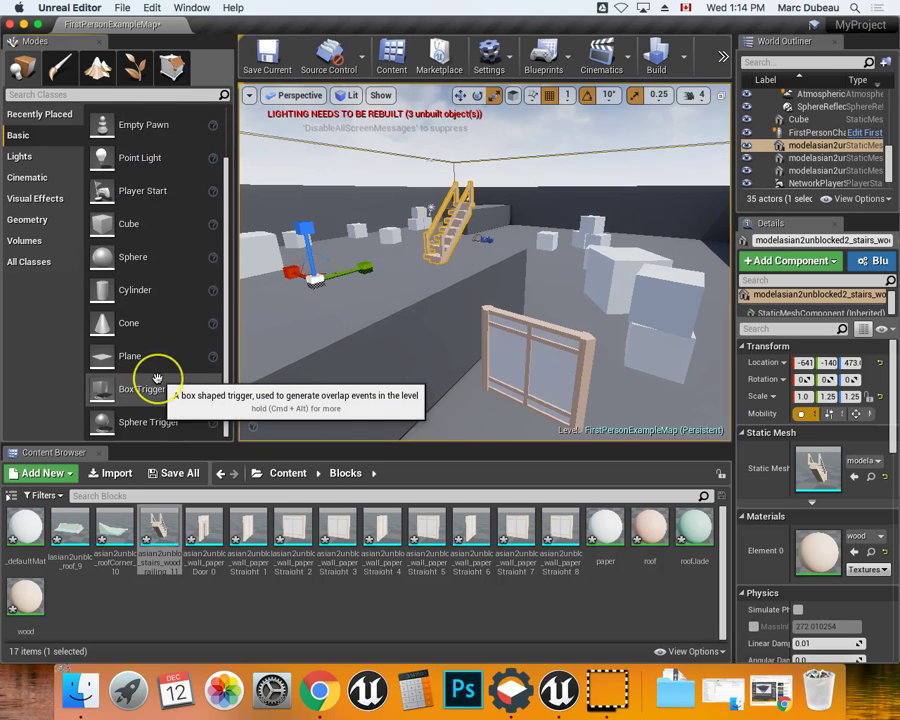
left_click_drag(157, 378, 460, 291)
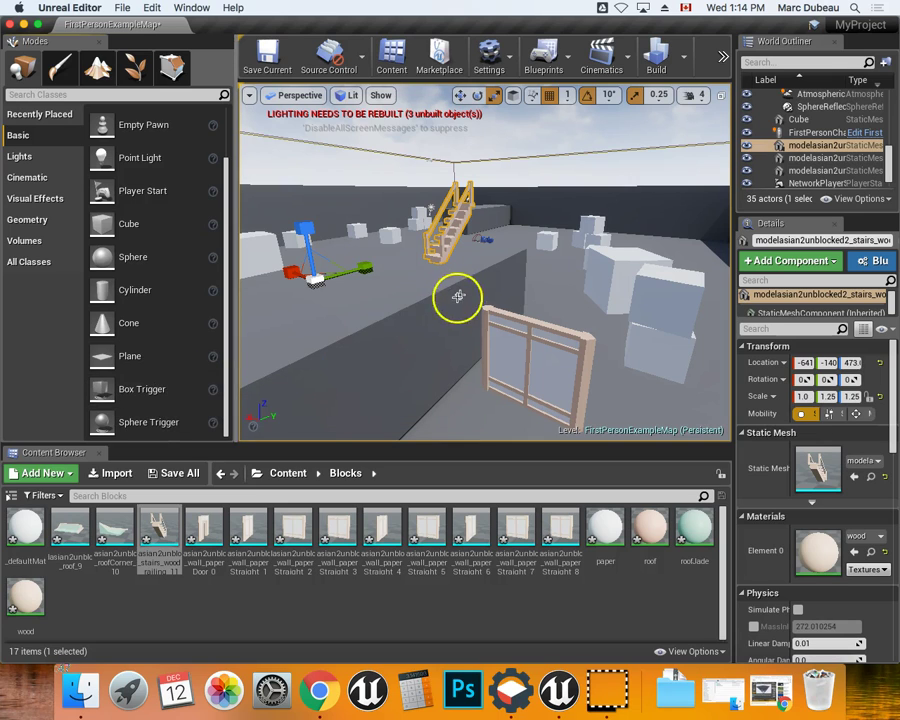
Create a new level with a floor and sky, saving the changes to FirstPersonExampleMap.
left_click(121, 7)
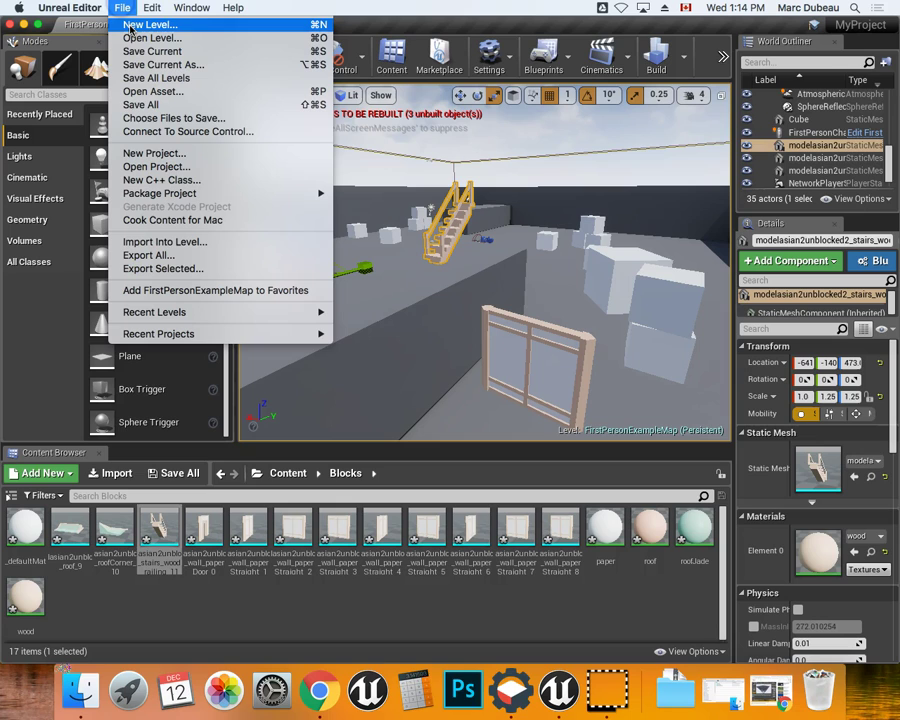
left_click(130, 25)
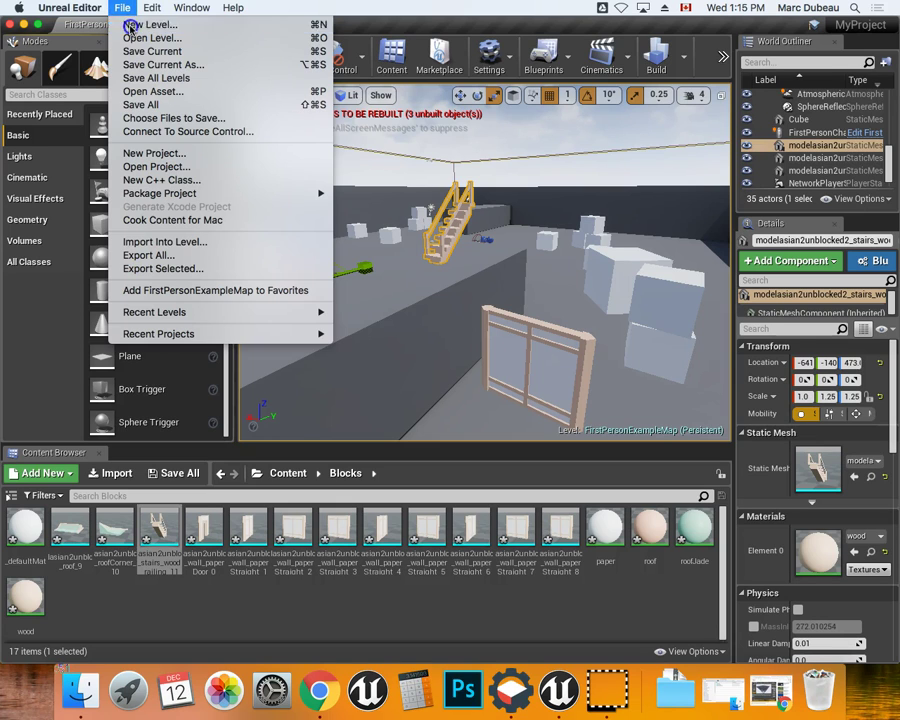
left_click(327, 332)
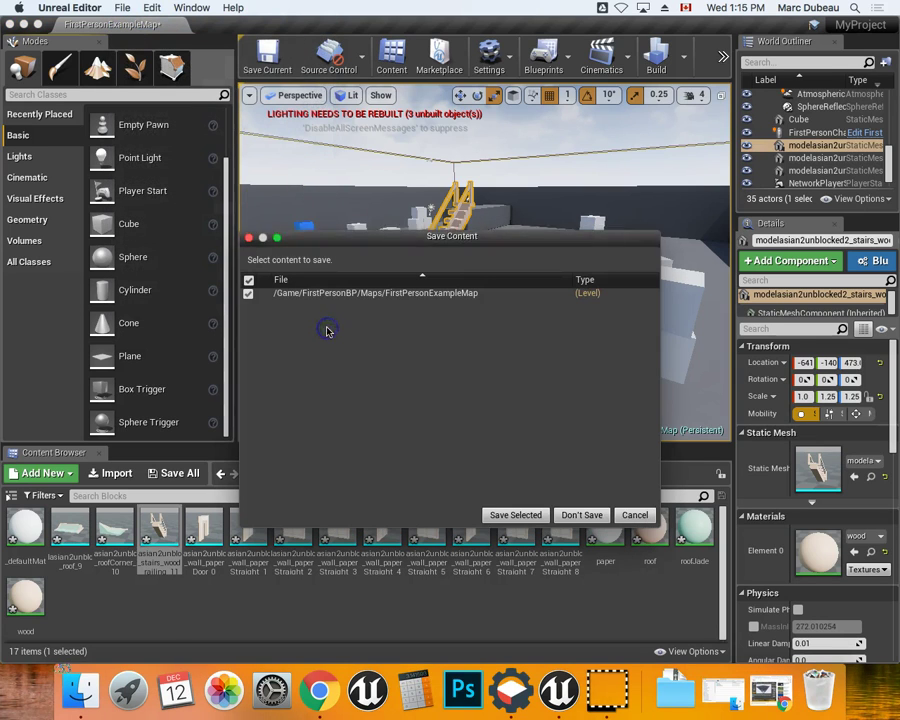
left_click(516, 515)
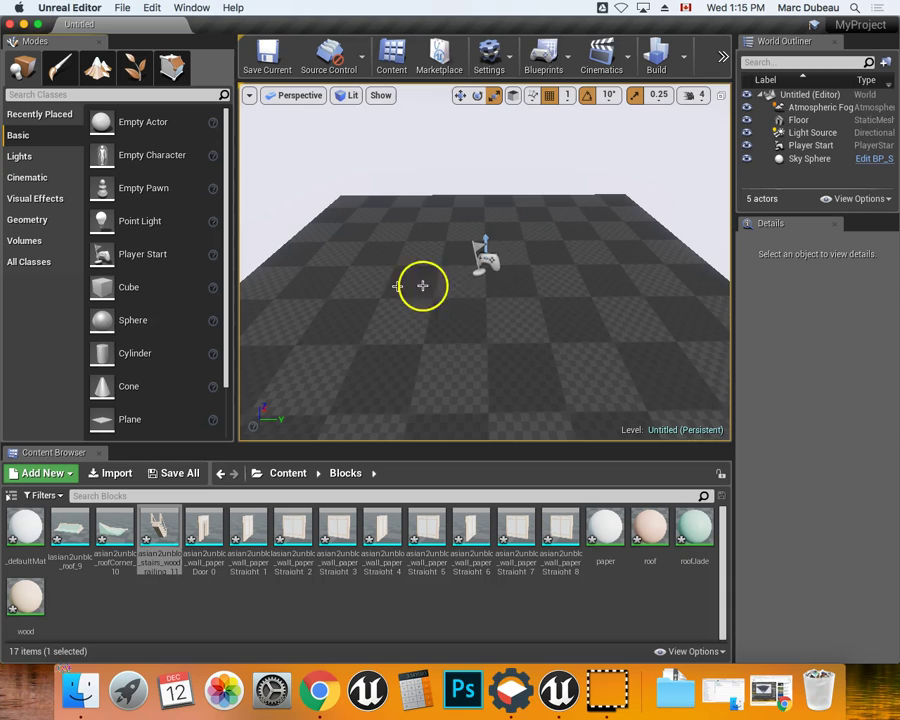
Set the new level's floor scale to 30 on the X, Y and Z axes.
left_click(479, 318)
left_click_drag(482, 344, 483, 347)
scroll(483, 347, "down", 3)
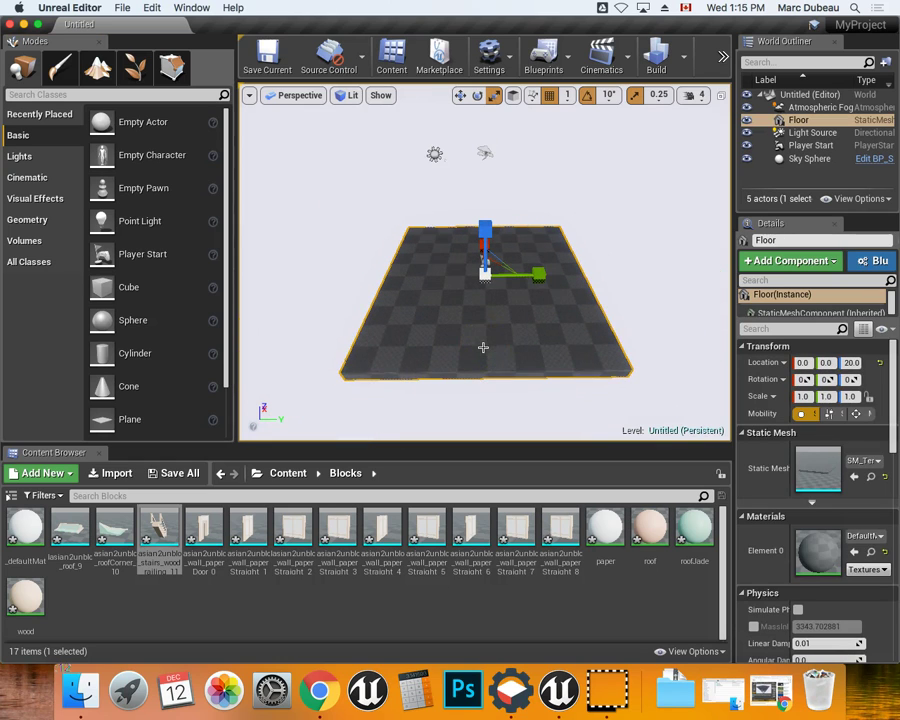
left_click(804, 396)
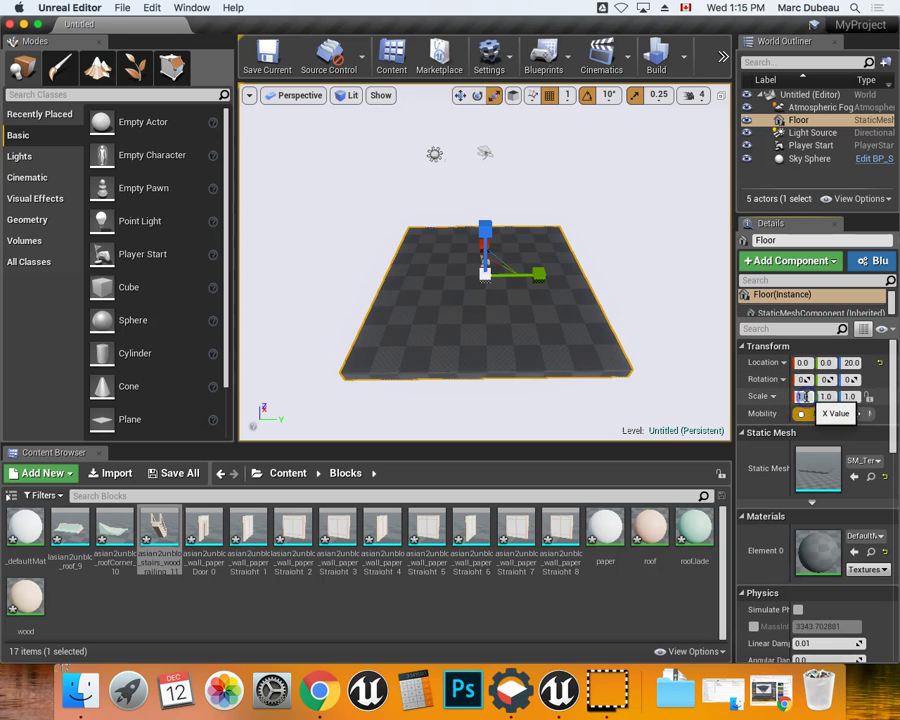
type("30")
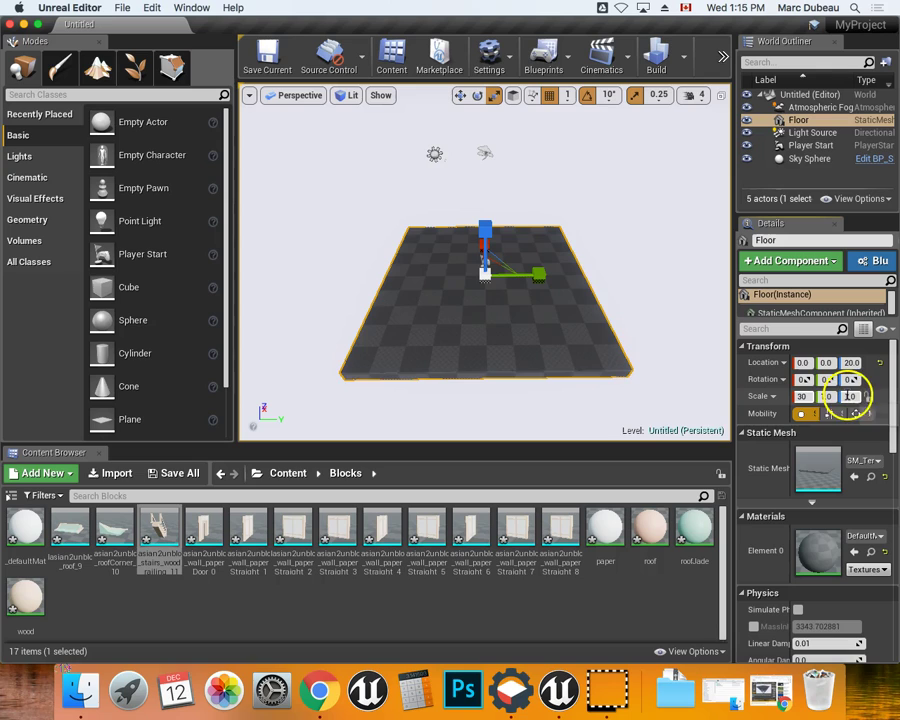
left_click(826, 396)
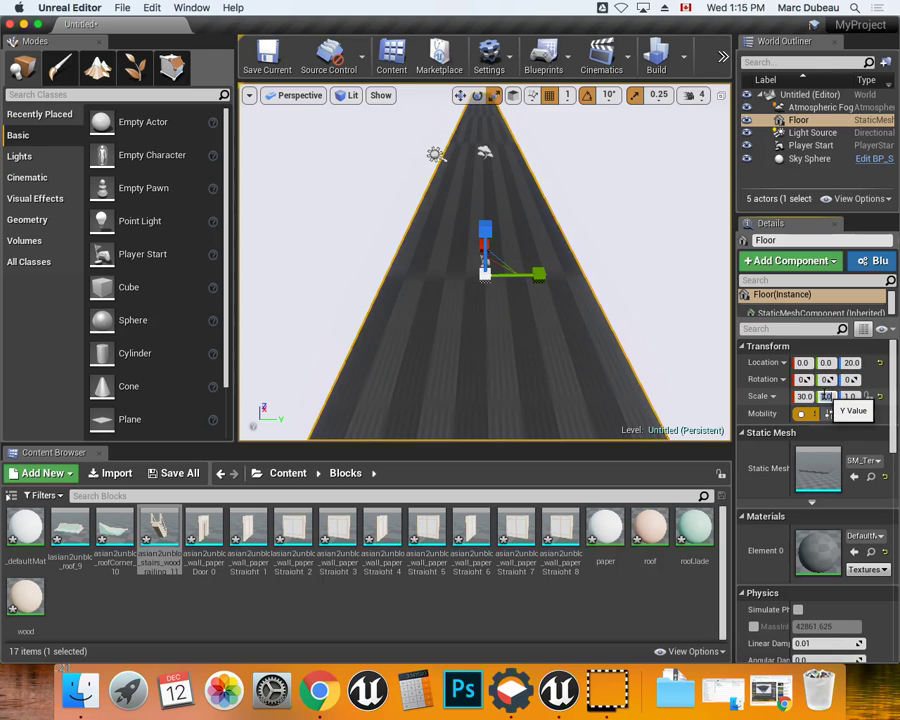
type("30")
left_click(850, 396)
type("30")
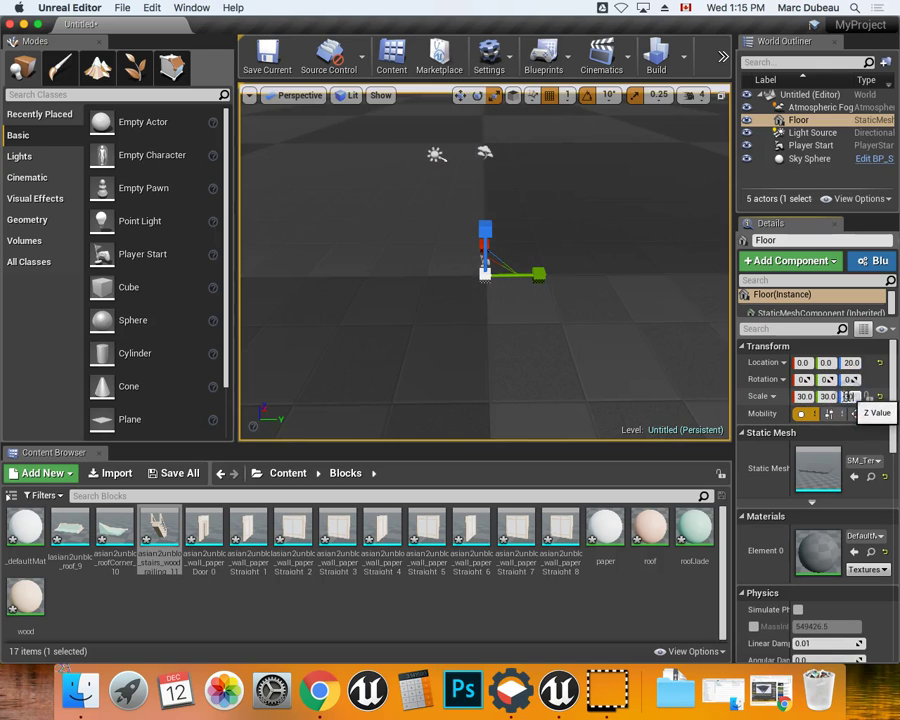
left_click(653, 370)
Set the floor's Z scale to 1.
left_click(846, 392)
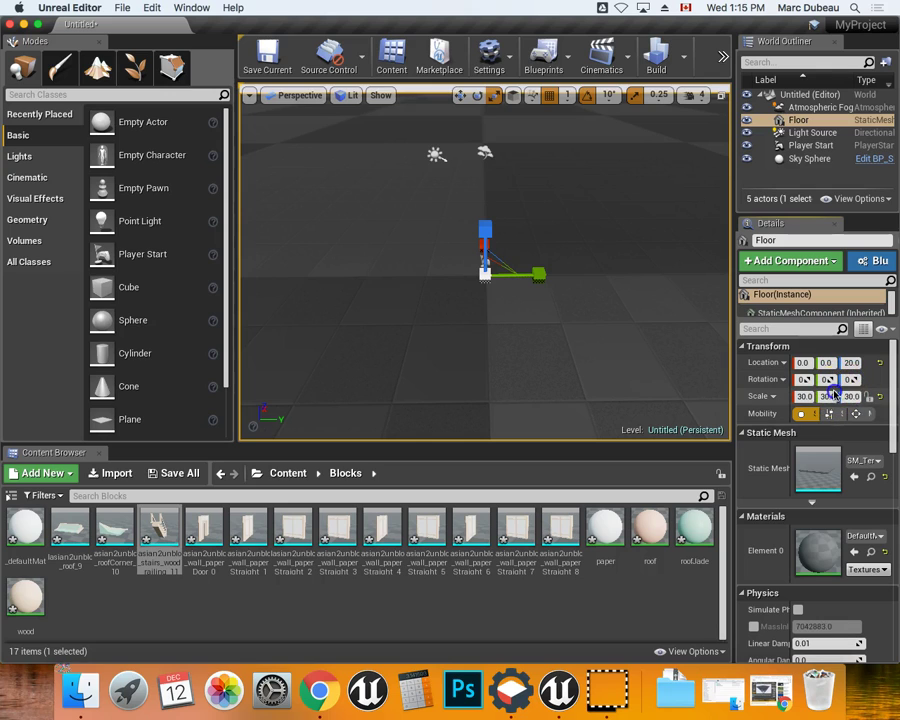
type("1")
left_click(834, 397)
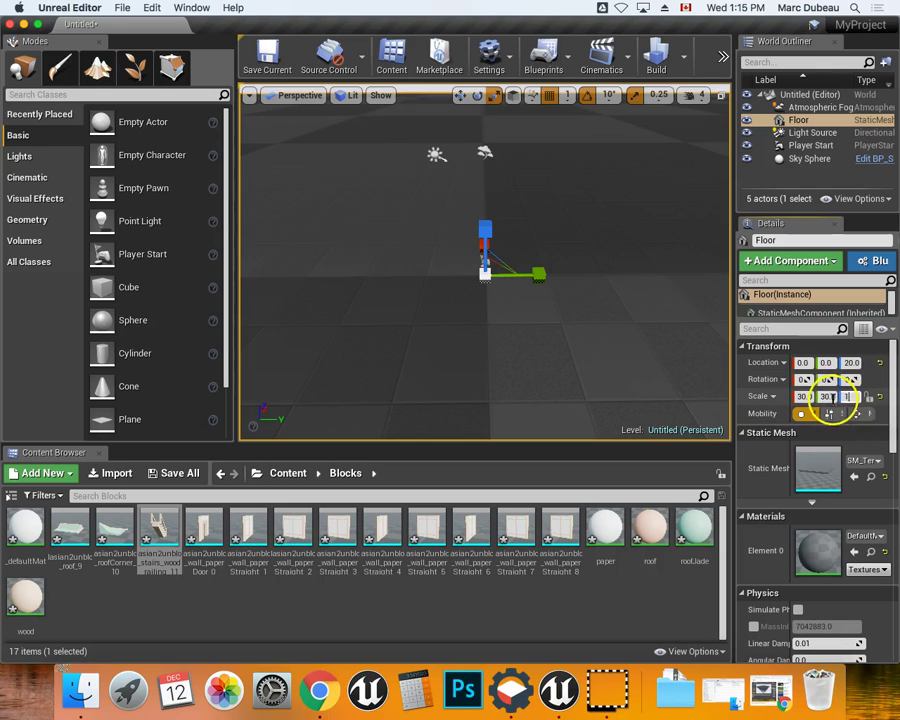
scroll(597, 335, "up", 5)
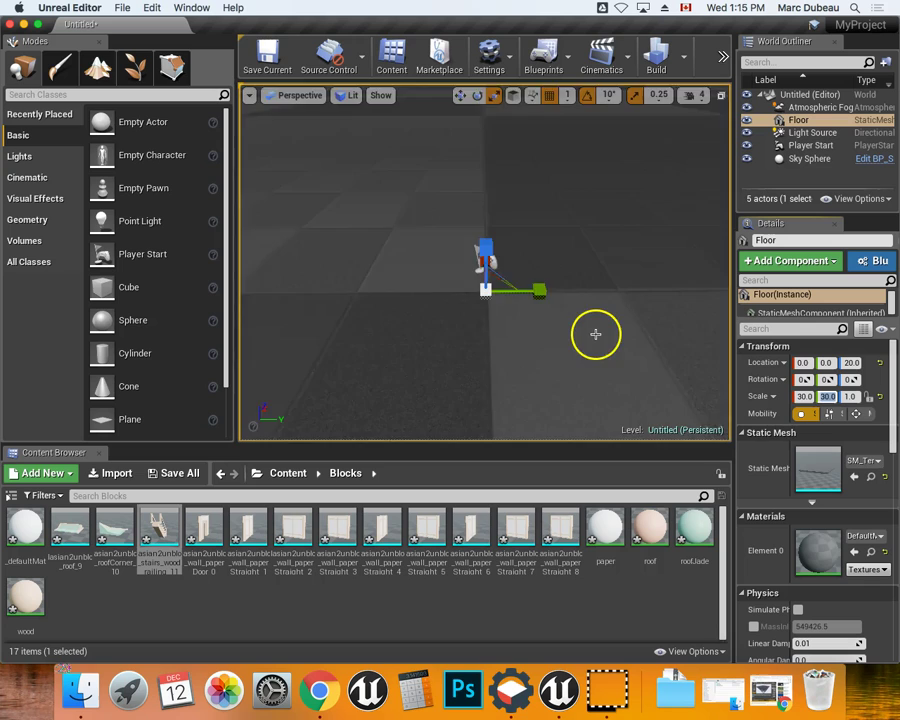
scroll(596, 333, "down", 10)
left_click_drag(597, 332, 594, 330)
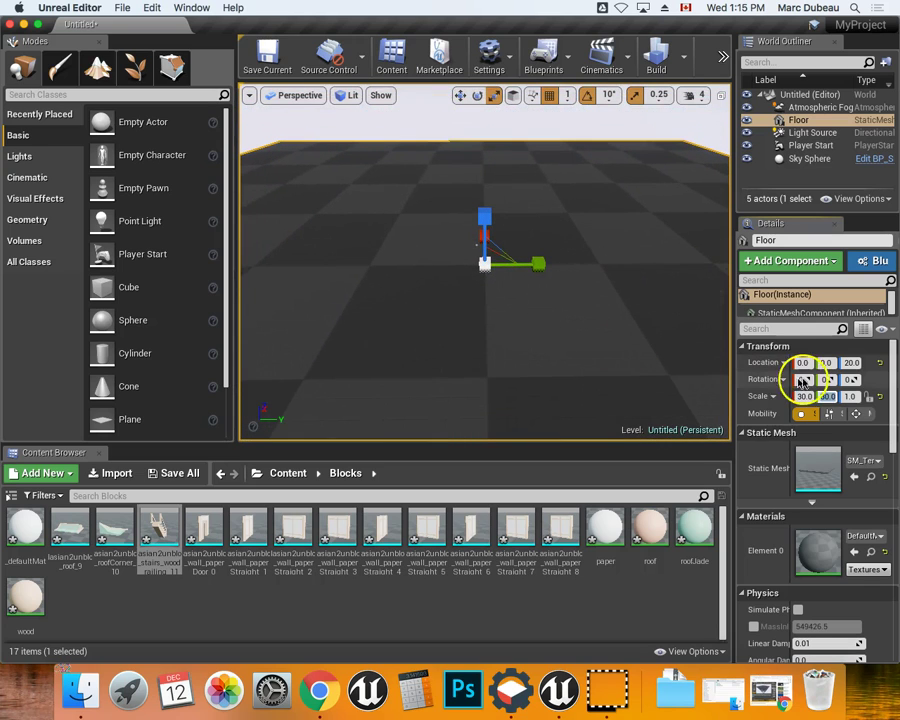
Set the floor's Y scale to 1 and open its Z scale for editing.
type("0")
left_click(850, 397)
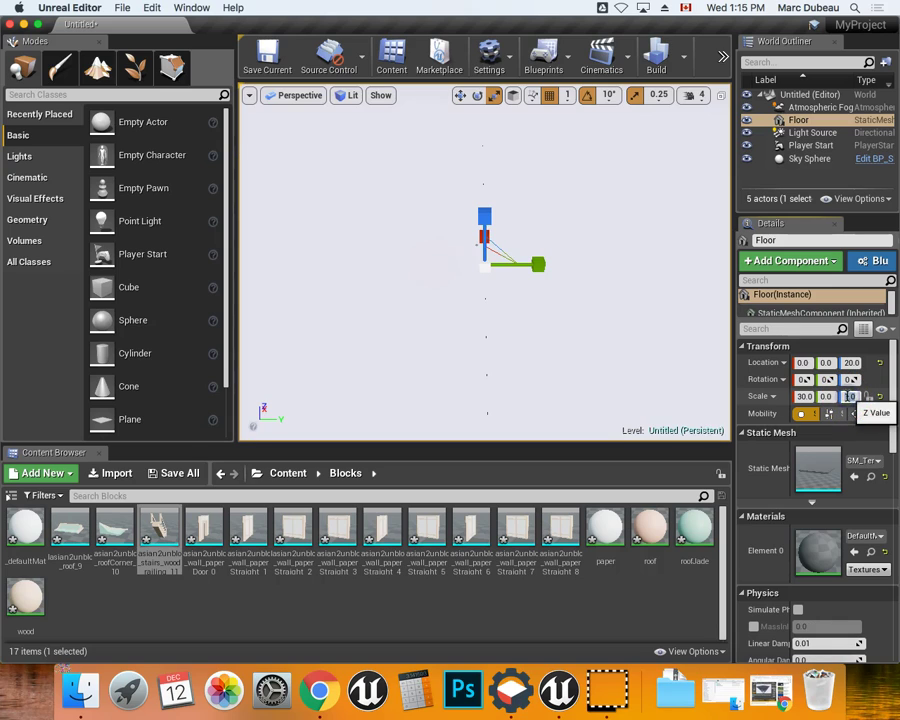
left_click(850, 396)
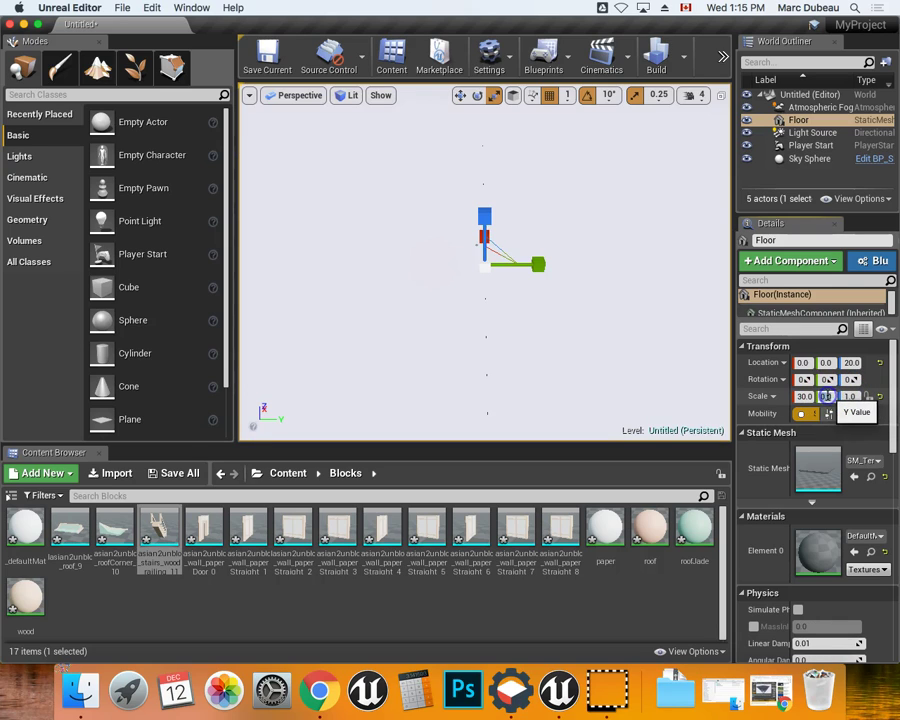
type("1")
left_click(843, 398)
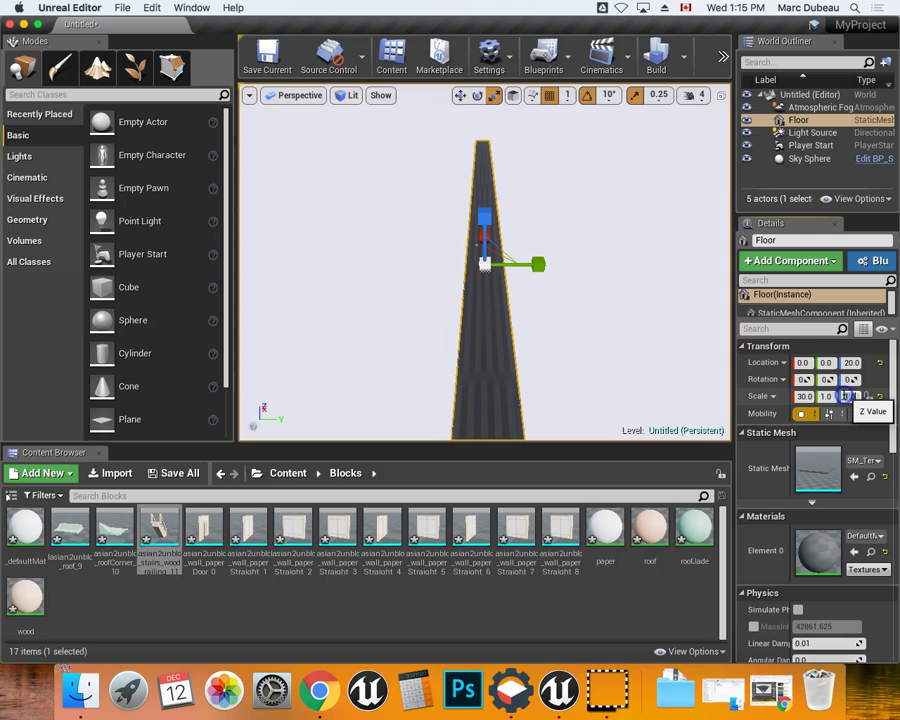
left_click(845, 397)
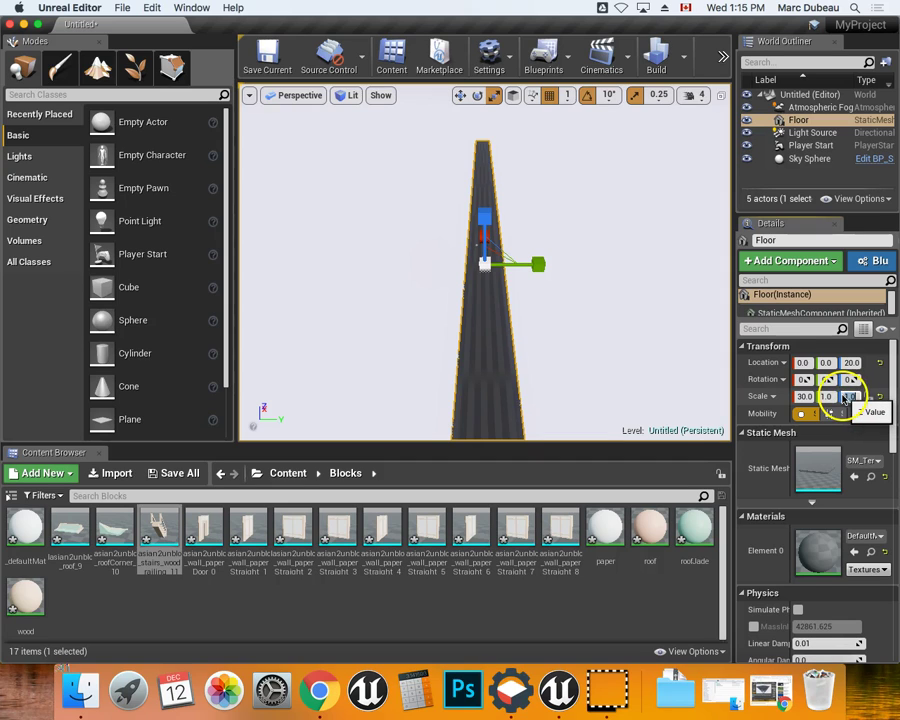